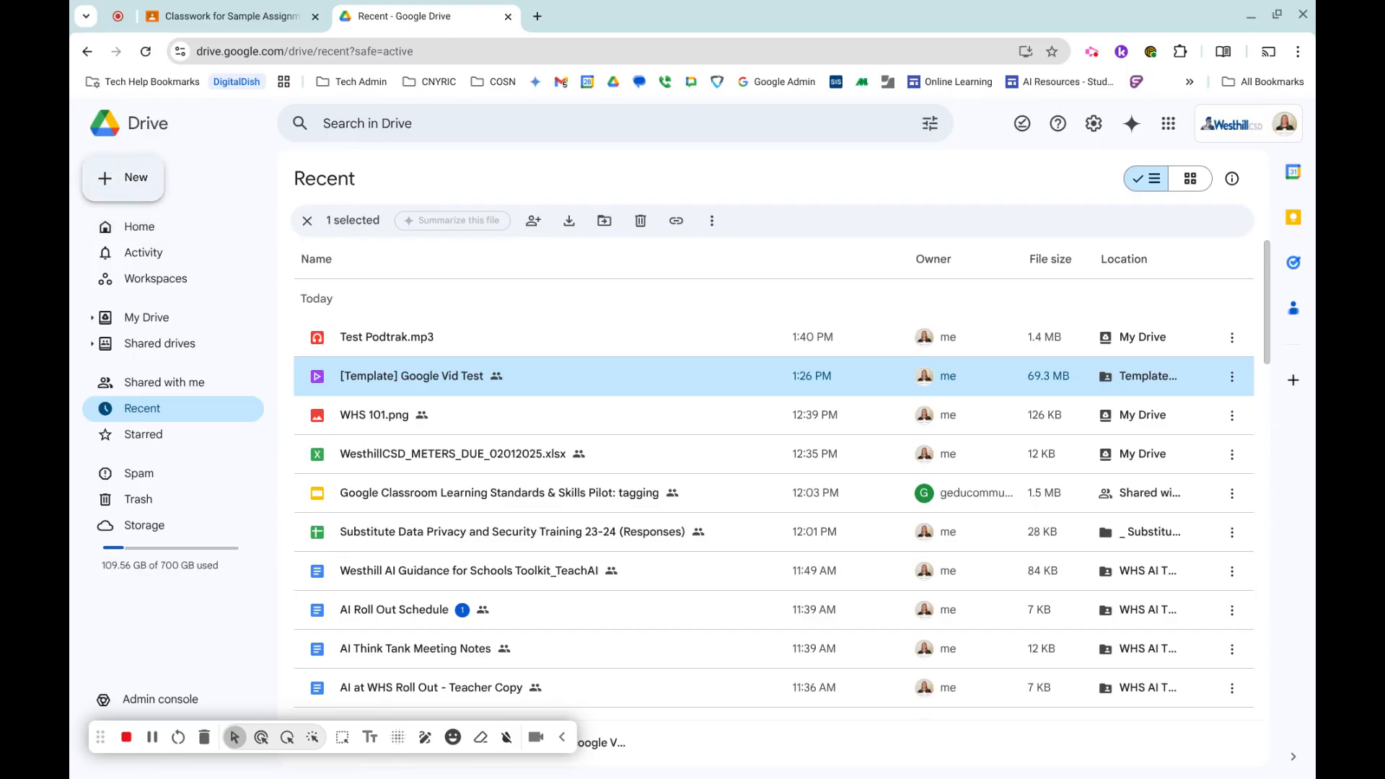
- Create a new Google Vids video from Google Drive
{"action": "left_click", "coordinate": [140, 189]}
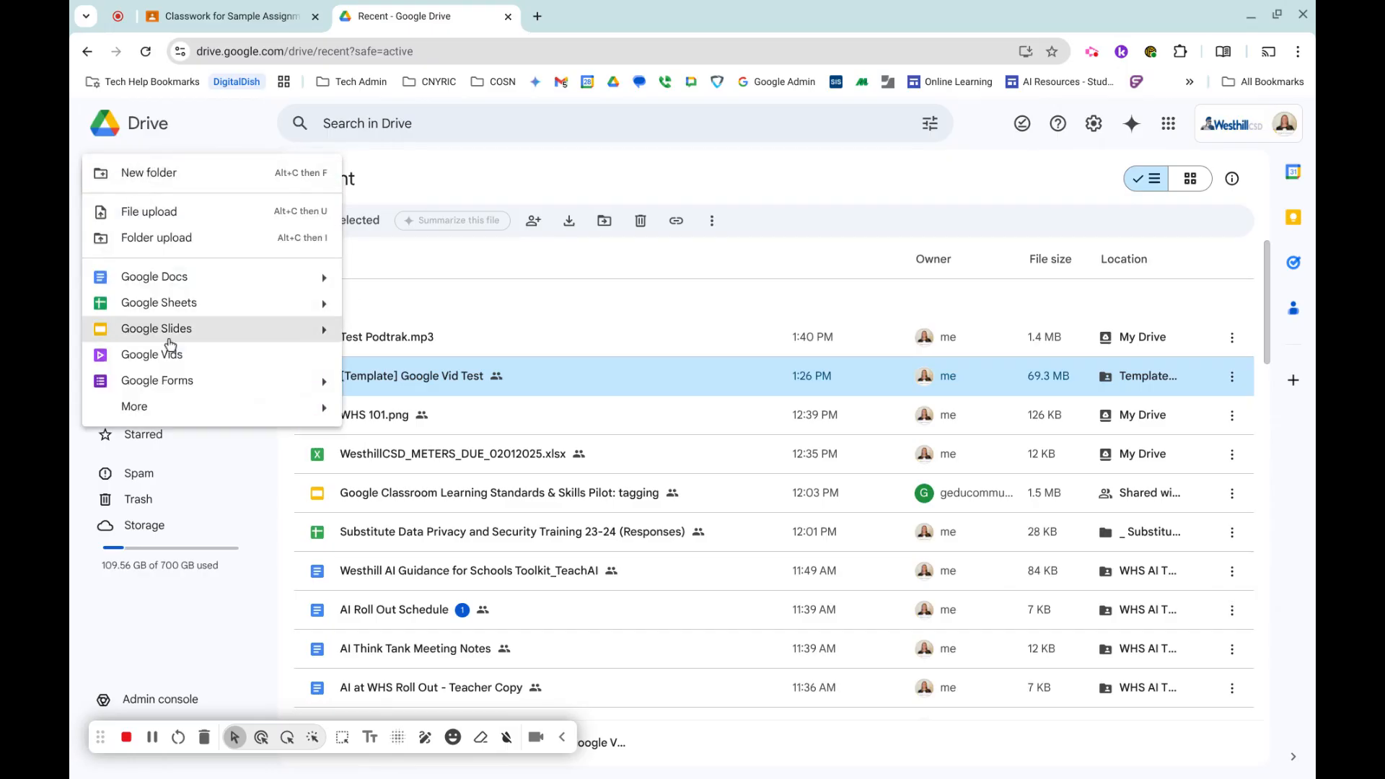
{"action": "mouse_move", "coordinate": [182, 408]}
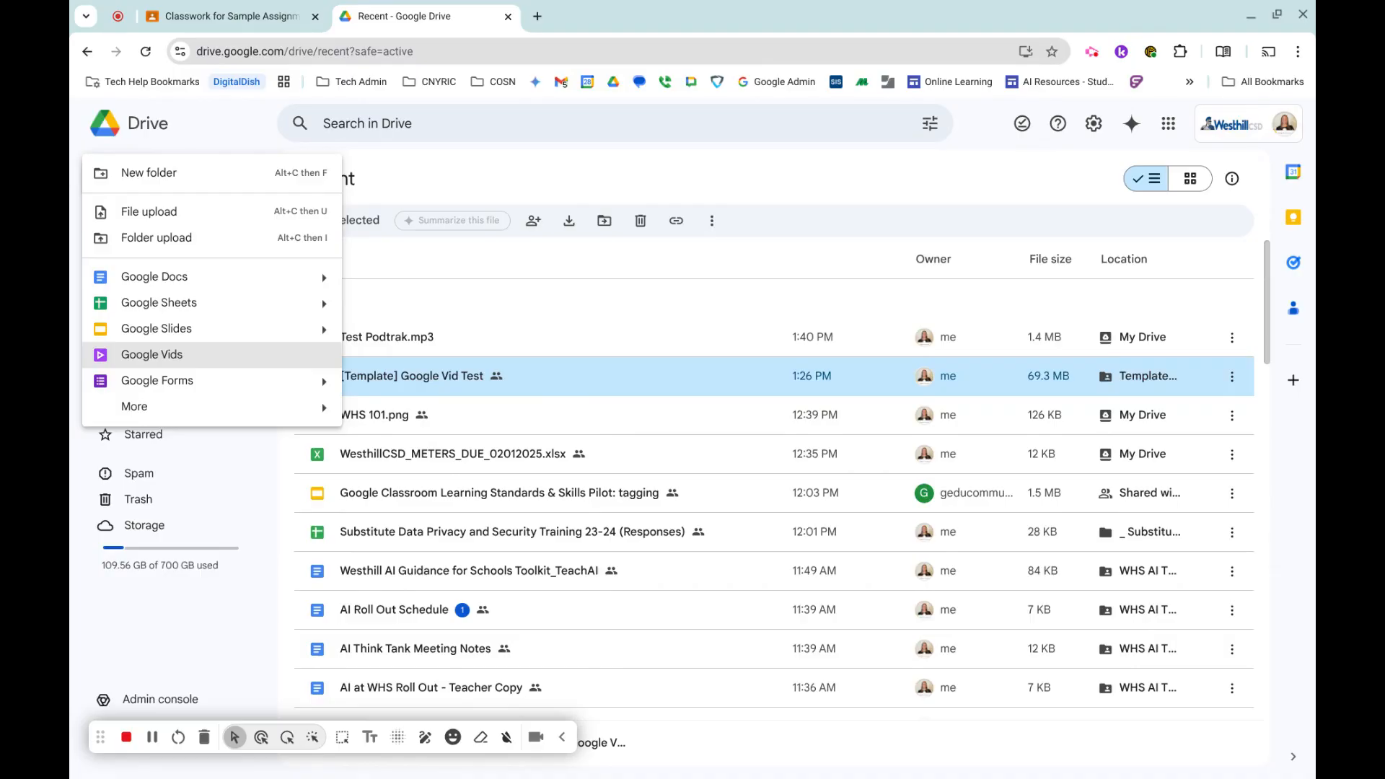
{"action": "left_click", "coordinate": [151, 354]}
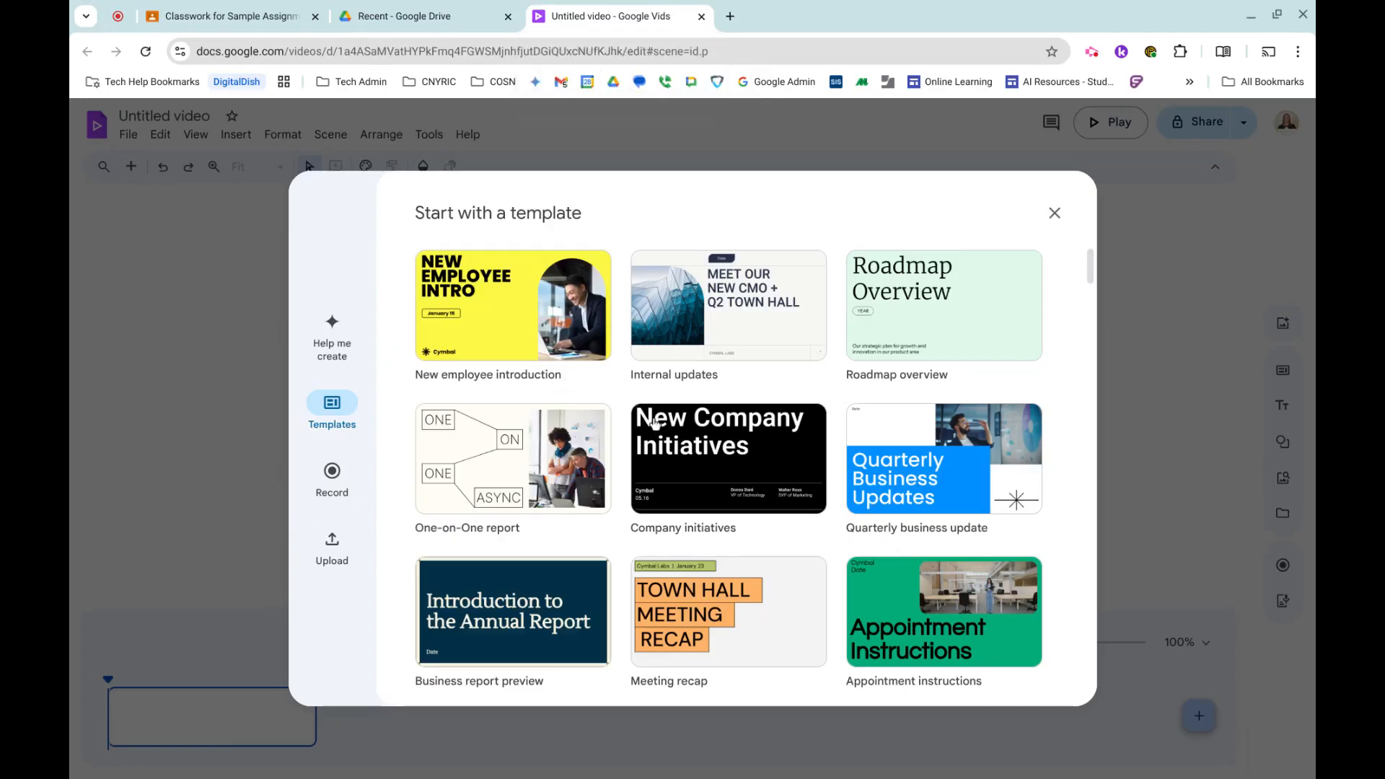
- Browse the available video templates, down to the early access templates
{"action": "scroll", "coordinate": [713, 453], "scroll_direction": "down", "scroll_amount": 3}
{"action": "scroll", "coordinate": [714, 455], "scroll_direction": "down", "scroll_amount": 8}
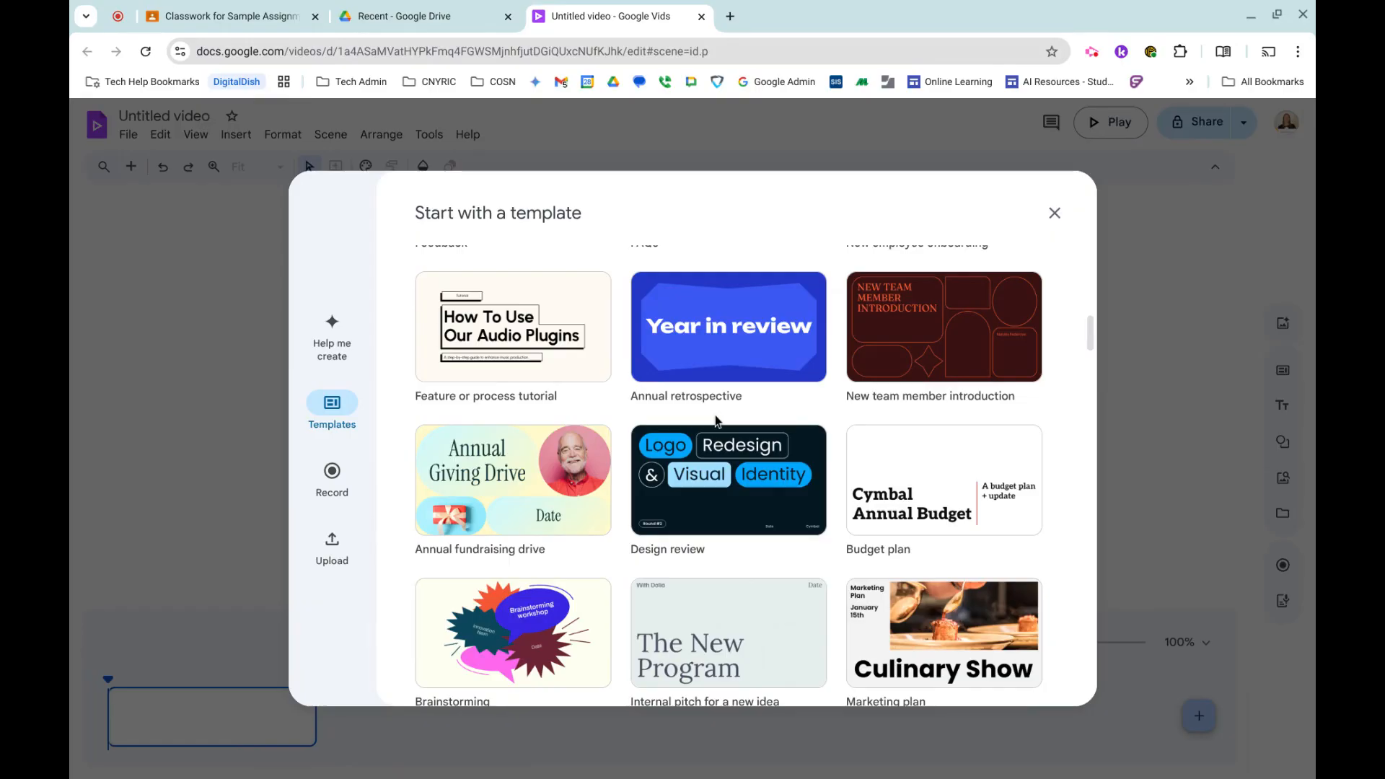
{"action": "scroll", "coordinate": [719, 459], "scroll_direction": "down", "scroll_amount": 3}
{"action": "scroll", "coordinate": [715, 414], "scroll_direction": "down", "scroll_amount": 10}
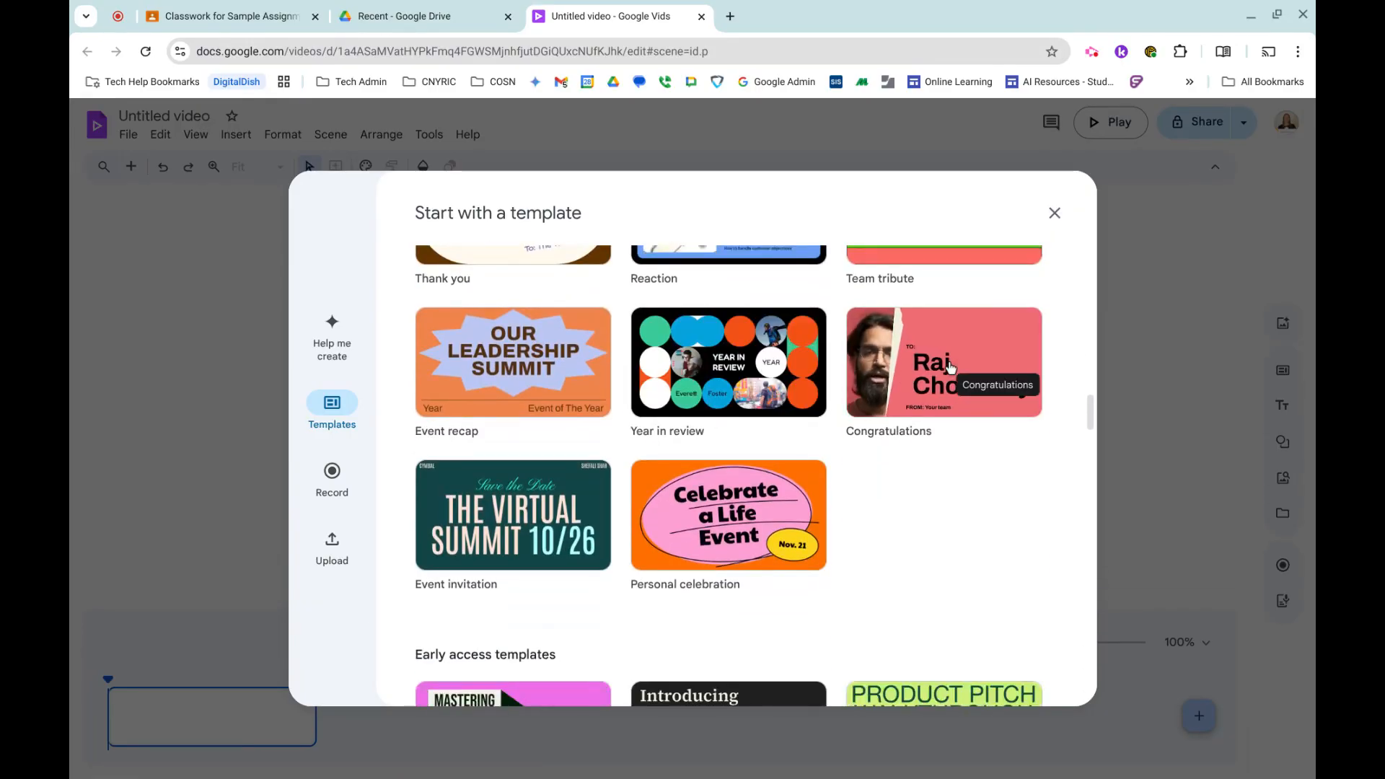
{"action": "scroll", "coordinate": [710, 390], "scroll_direction": "down", "scroll_amount": 3}
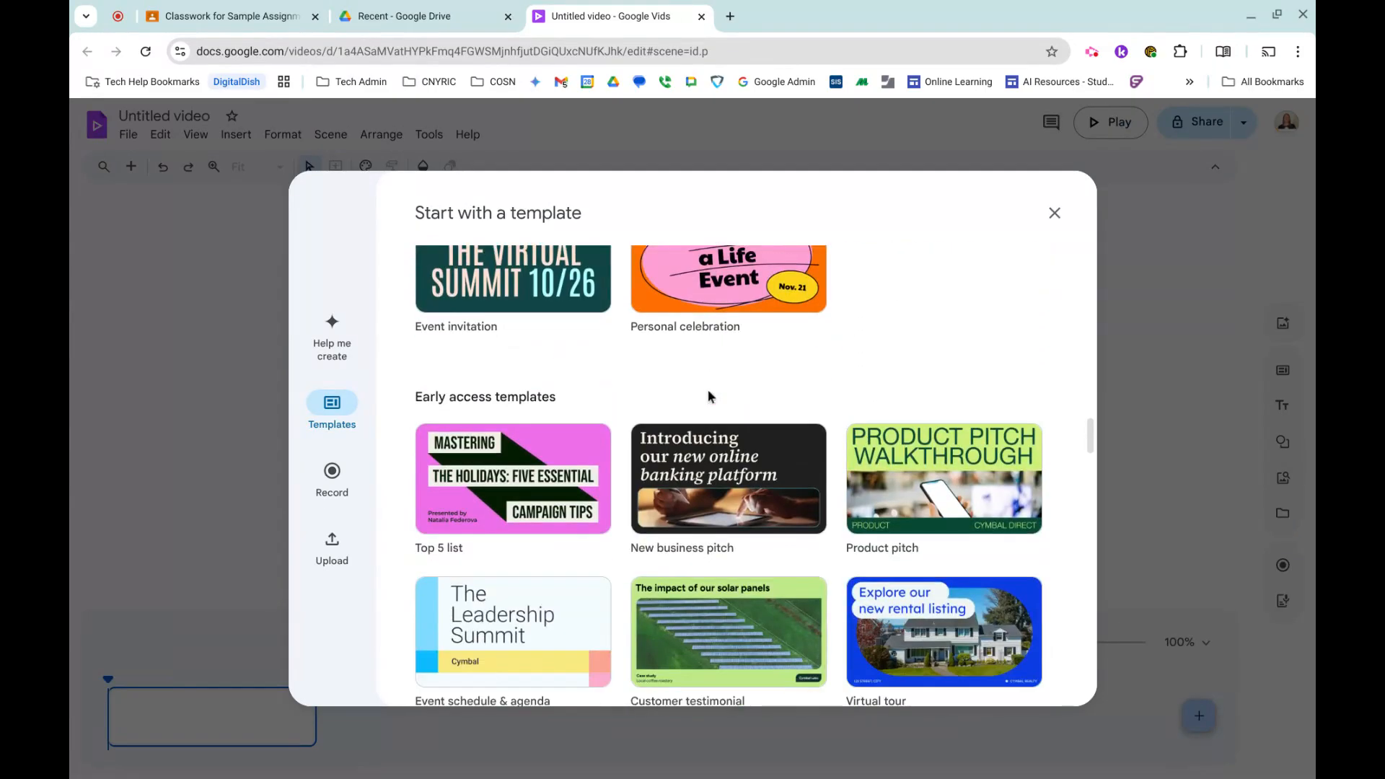
{"action": "scroll", "coordinate": [774, 471], "scroll_direction": "down", "scroll_amount": 3}
{"action": "scroll", "coordinate": [687, 480], "scroll_direction": "up", "scroll_amount": 10}
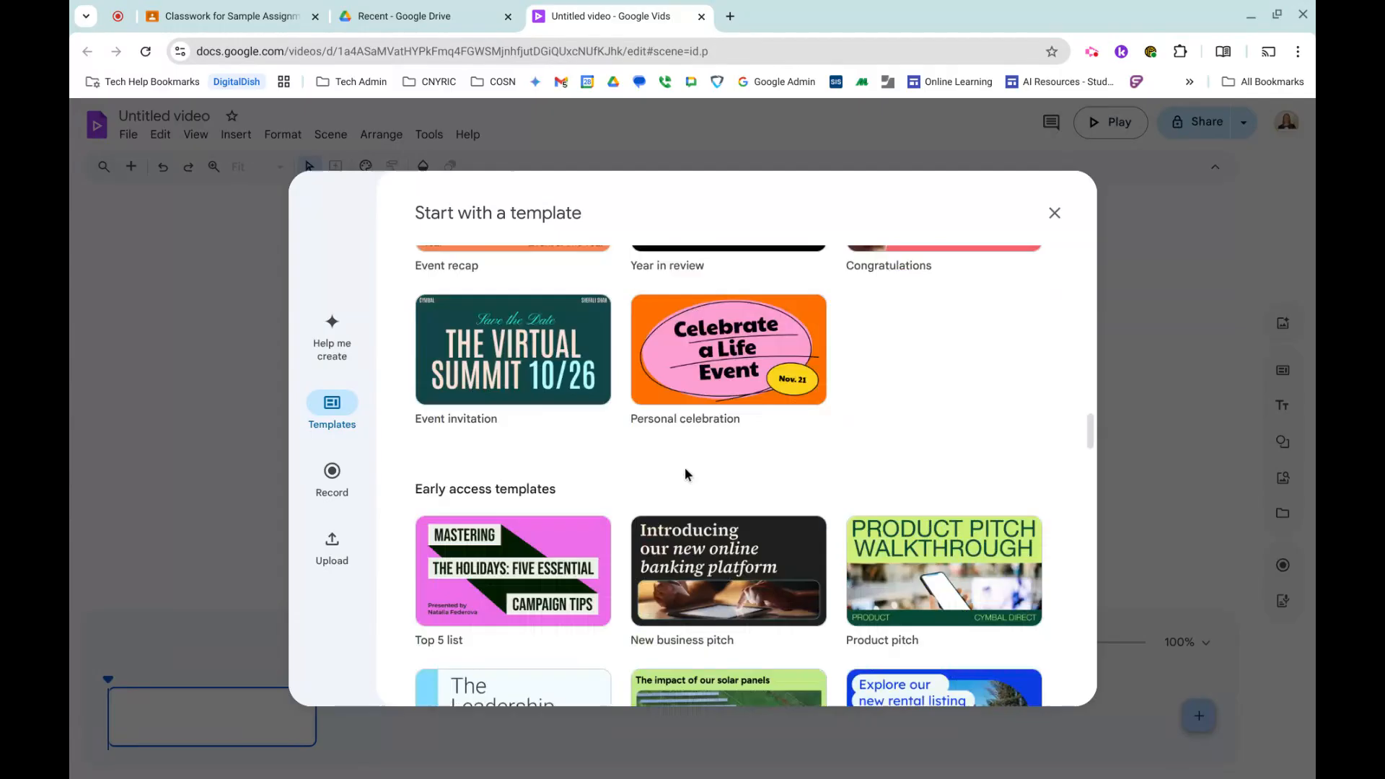
- Review the recording and upload starting options, then dismiss the template gallery to start with a blank video
{"action": "left_click", "coordinate": [350, 471]}
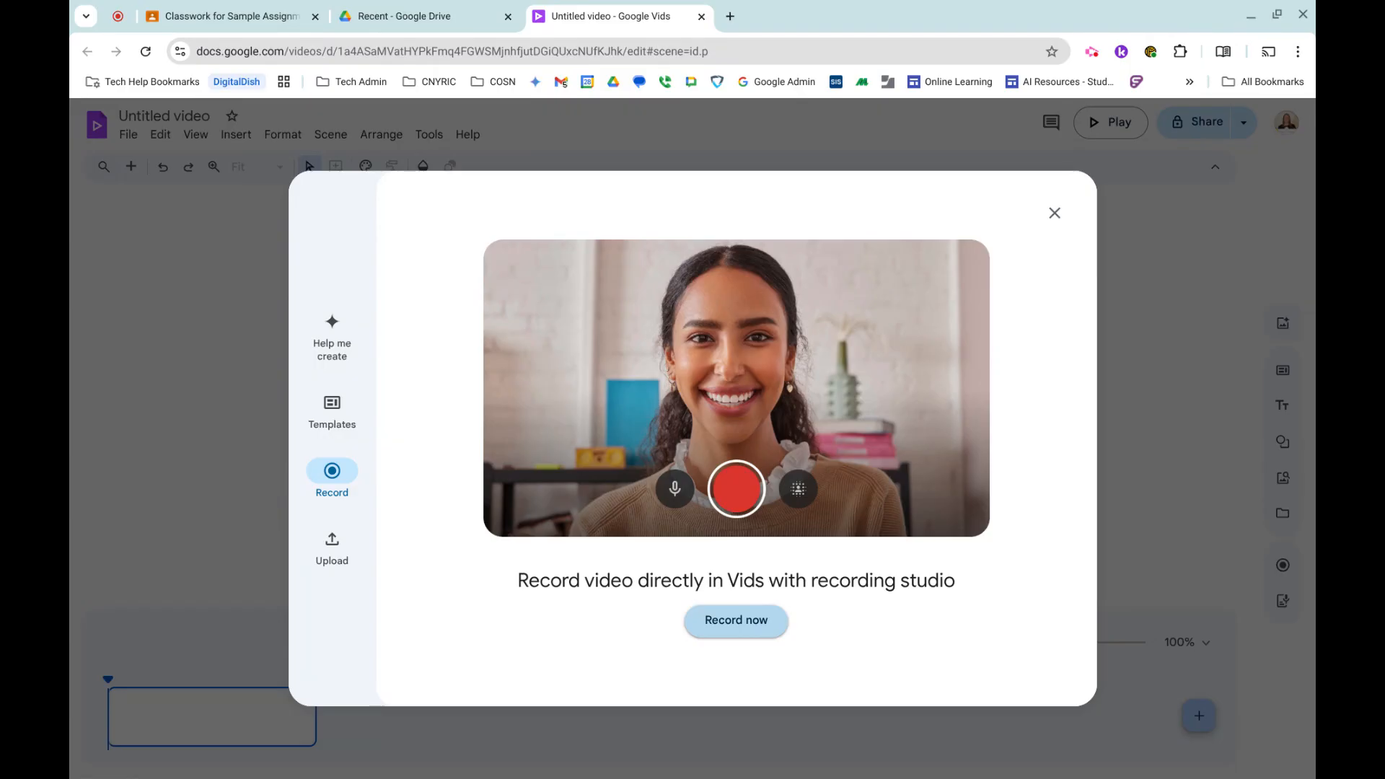
{"action": "left_click", "coordinate": [325, 547]}
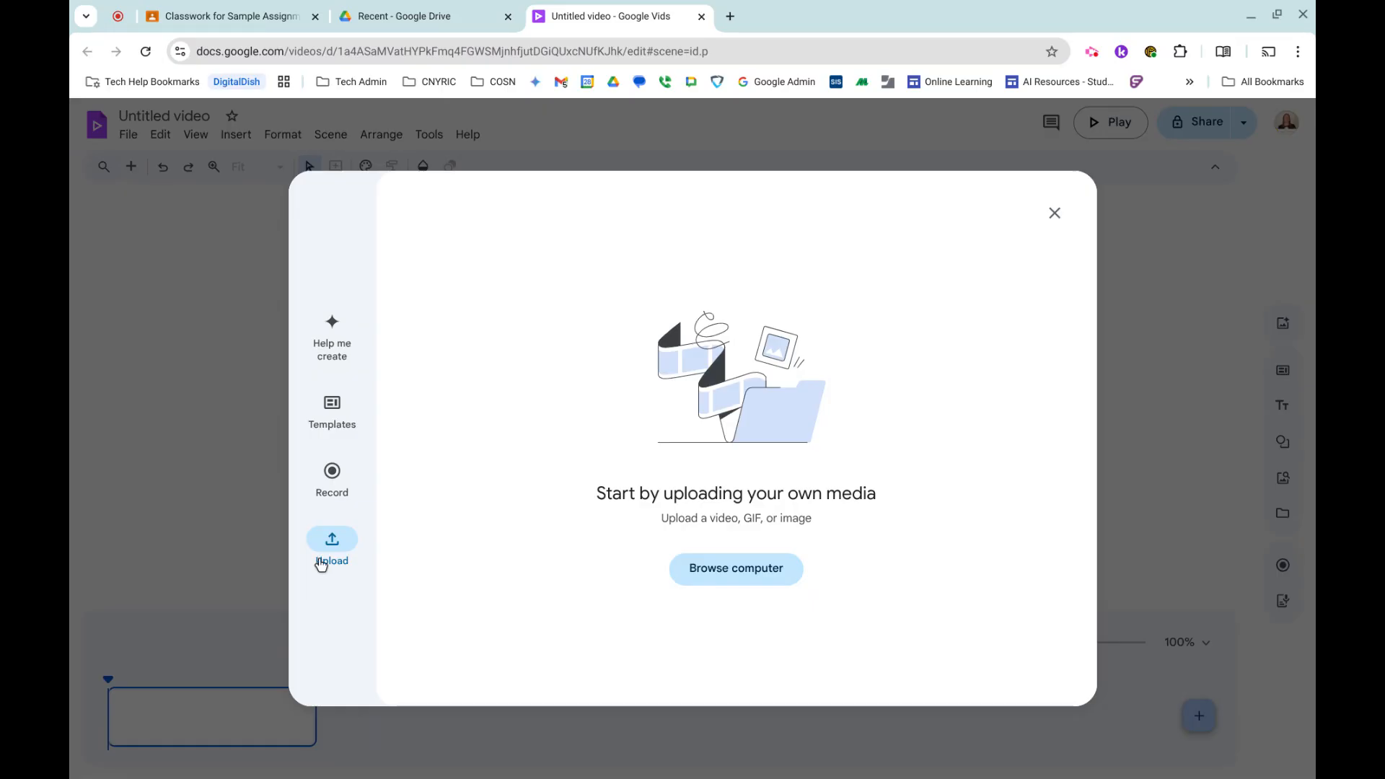
{"action": "left_click", "coordinate": [335, 405]}
{"action": "scroll", "coordinate": [793, 519], "scroll_direction": "up", "scroll_amount": 15}
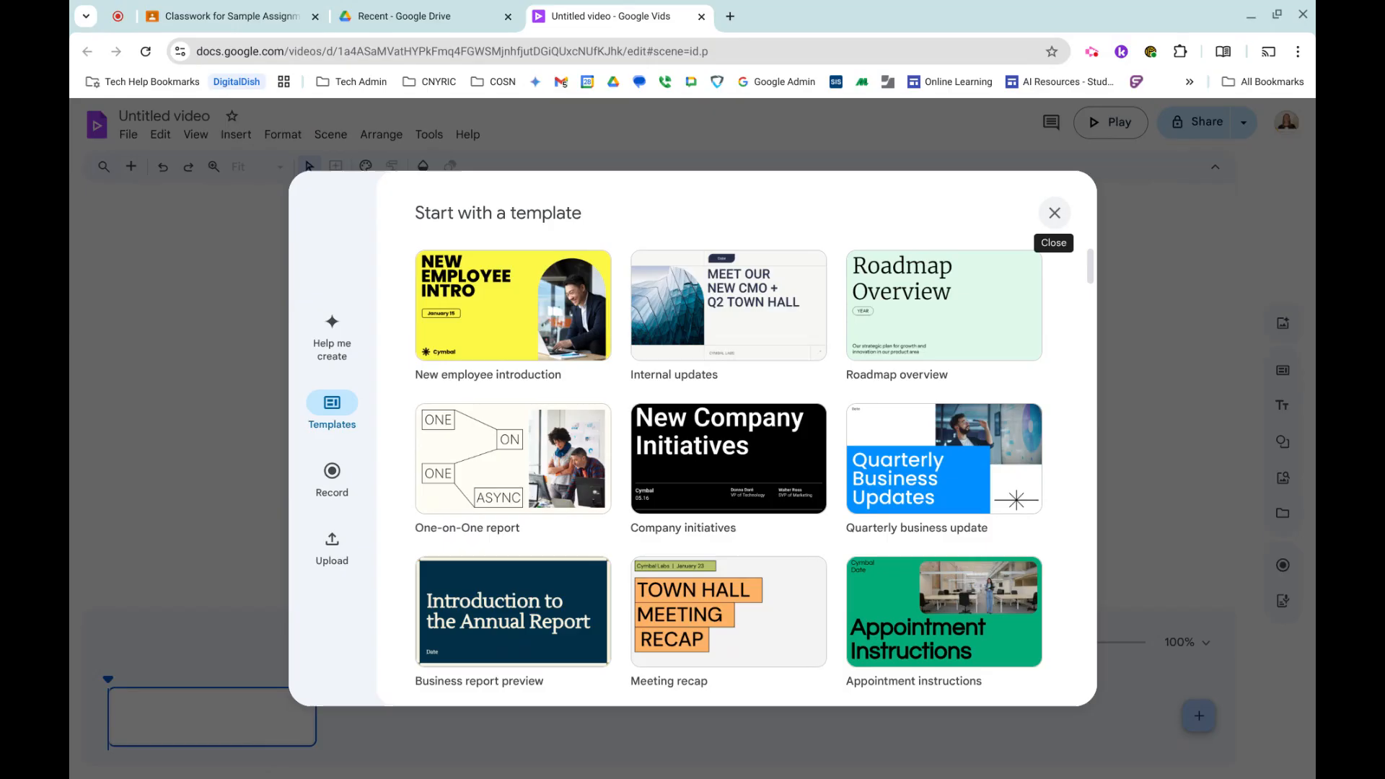
{"action": "left_click", "coordinate": [1054, 213]}
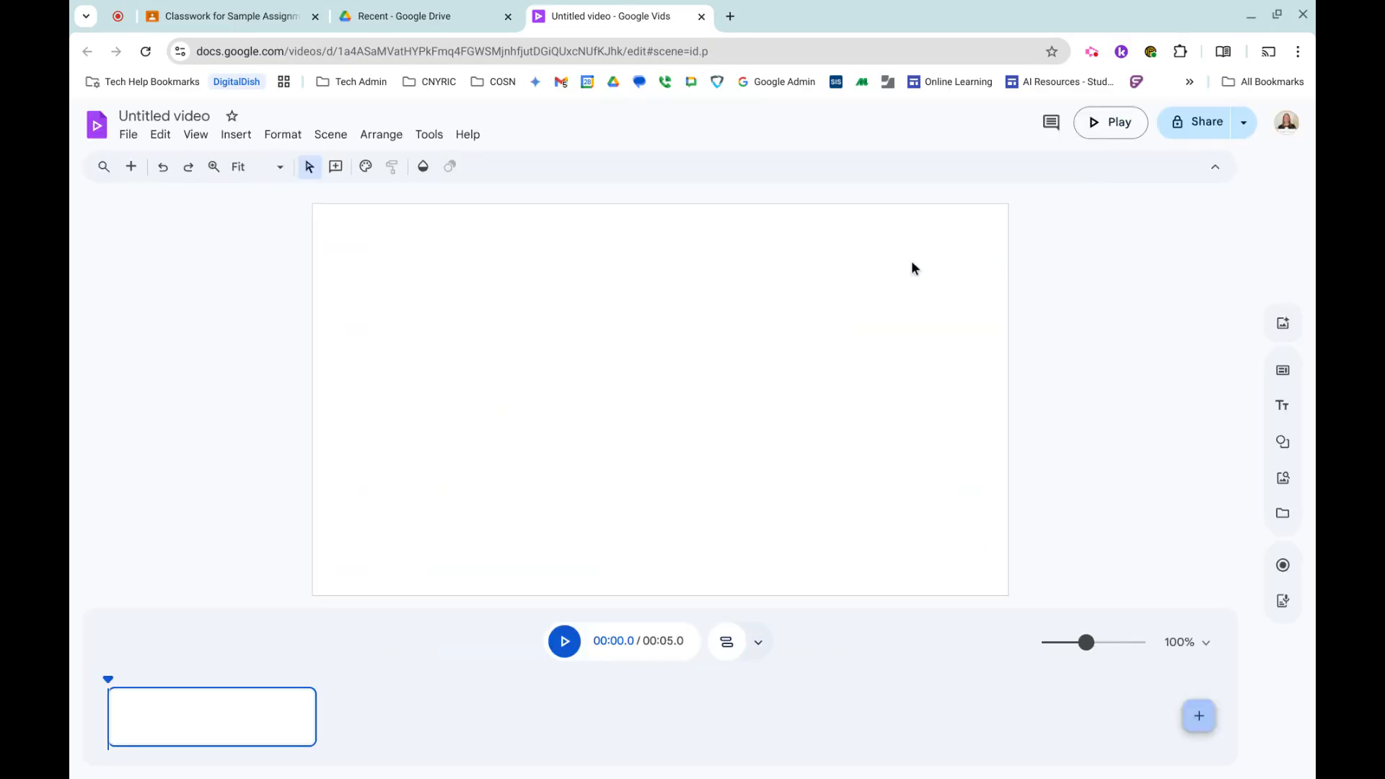
- Open the stock media library for the blank scene
{"action": "left_click", "coordinate": [235, 137]}
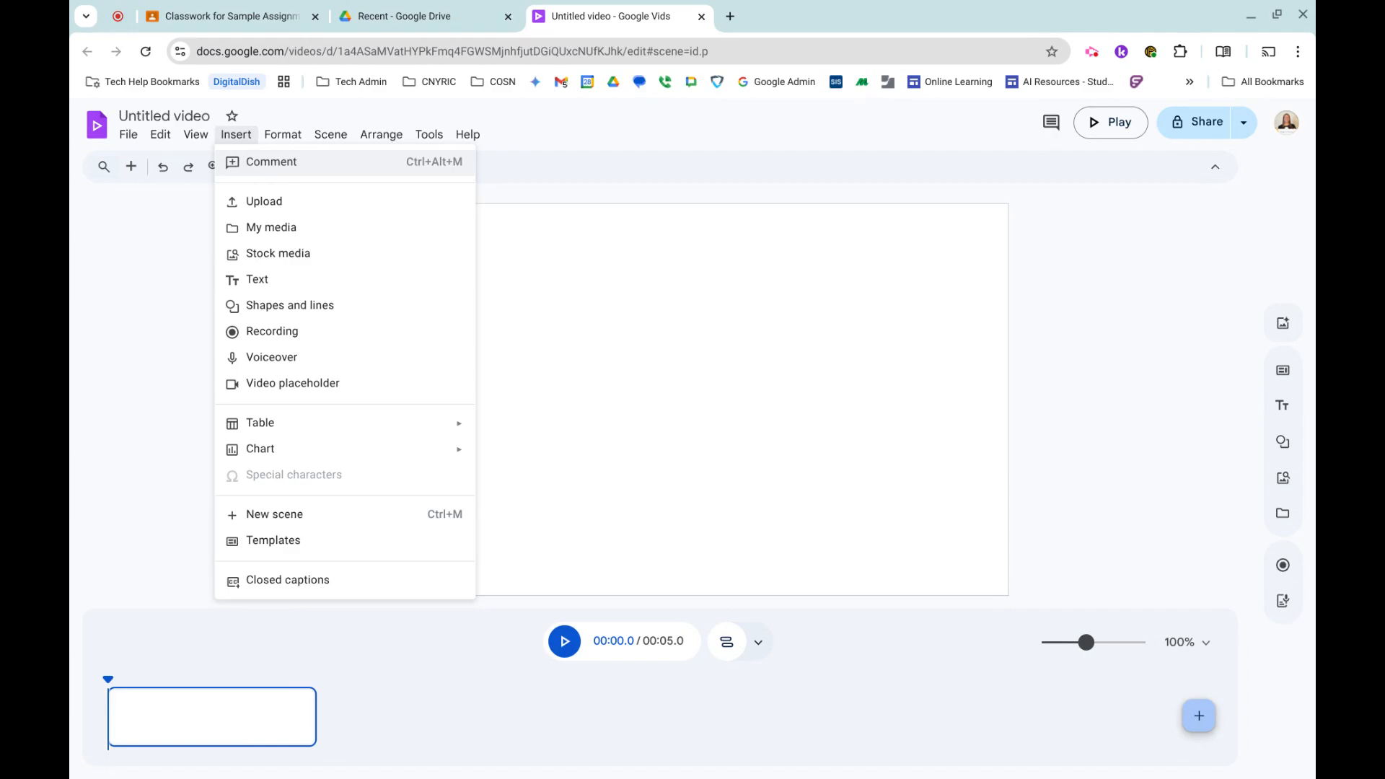
{"action": "left_click", "coordinate": [295, 255]}
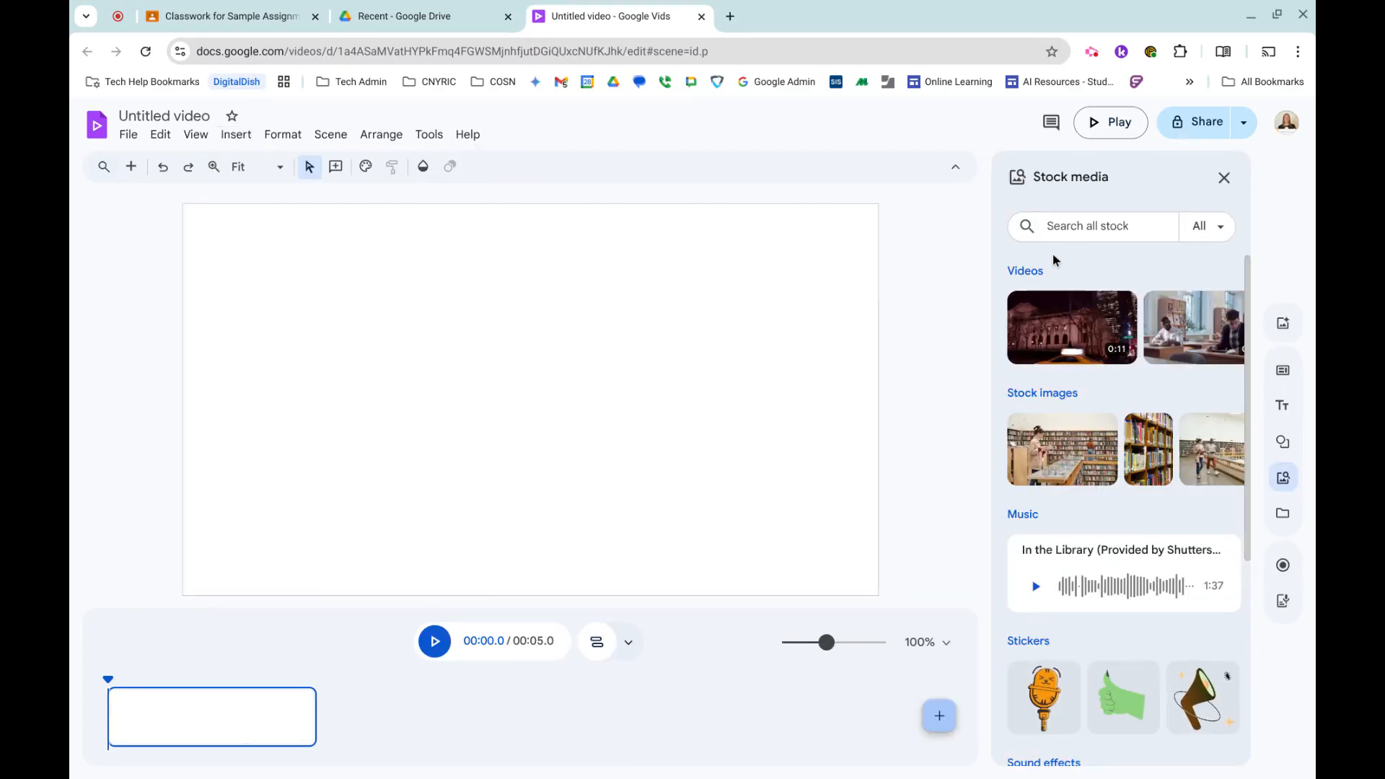
{"action": "mouse_move", "coordinate": [1129, 315]}
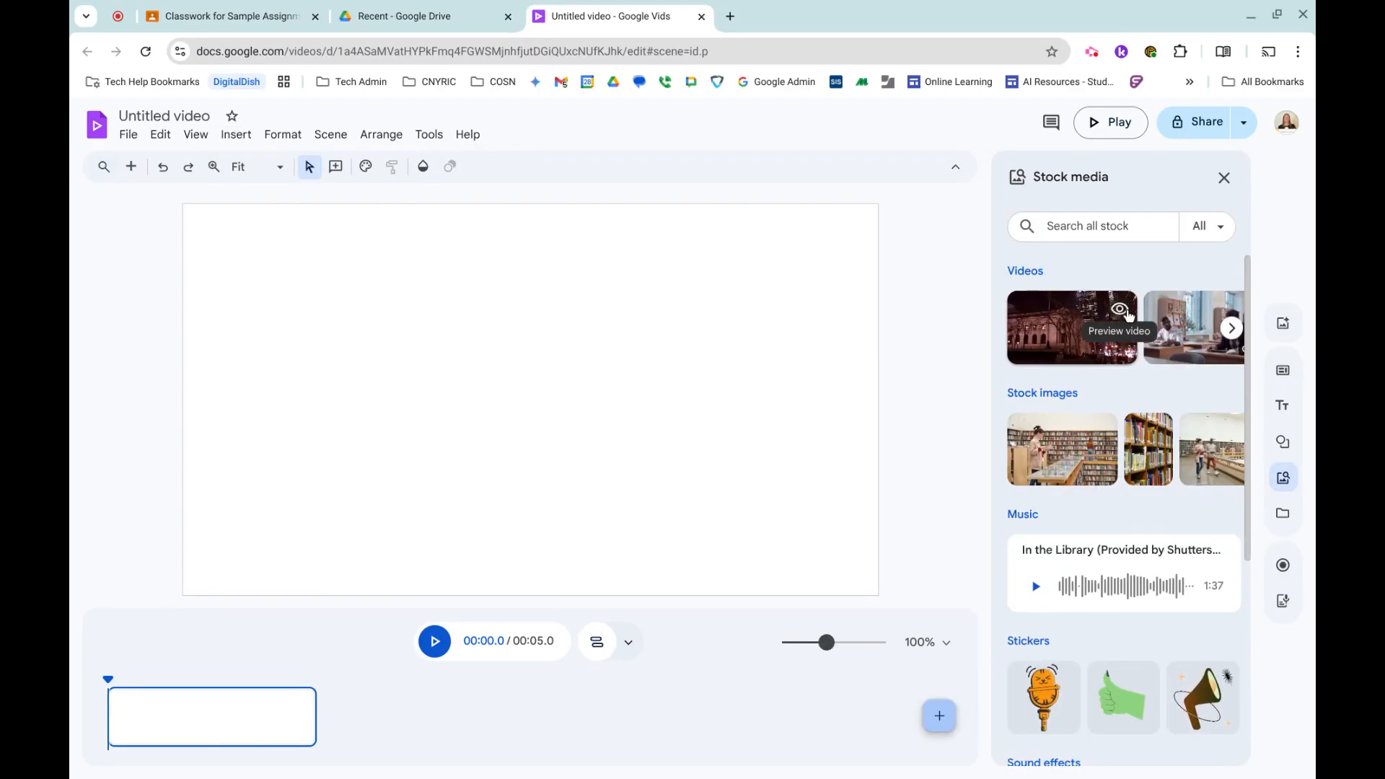
- Browse the stock media categories, including videos, stock images, music, stickers, sound effects, GIFs and web images
{"action": "scroll", "coordinate": [1129, 315], "scroll_direction": "down", "scroll_amount": 1}
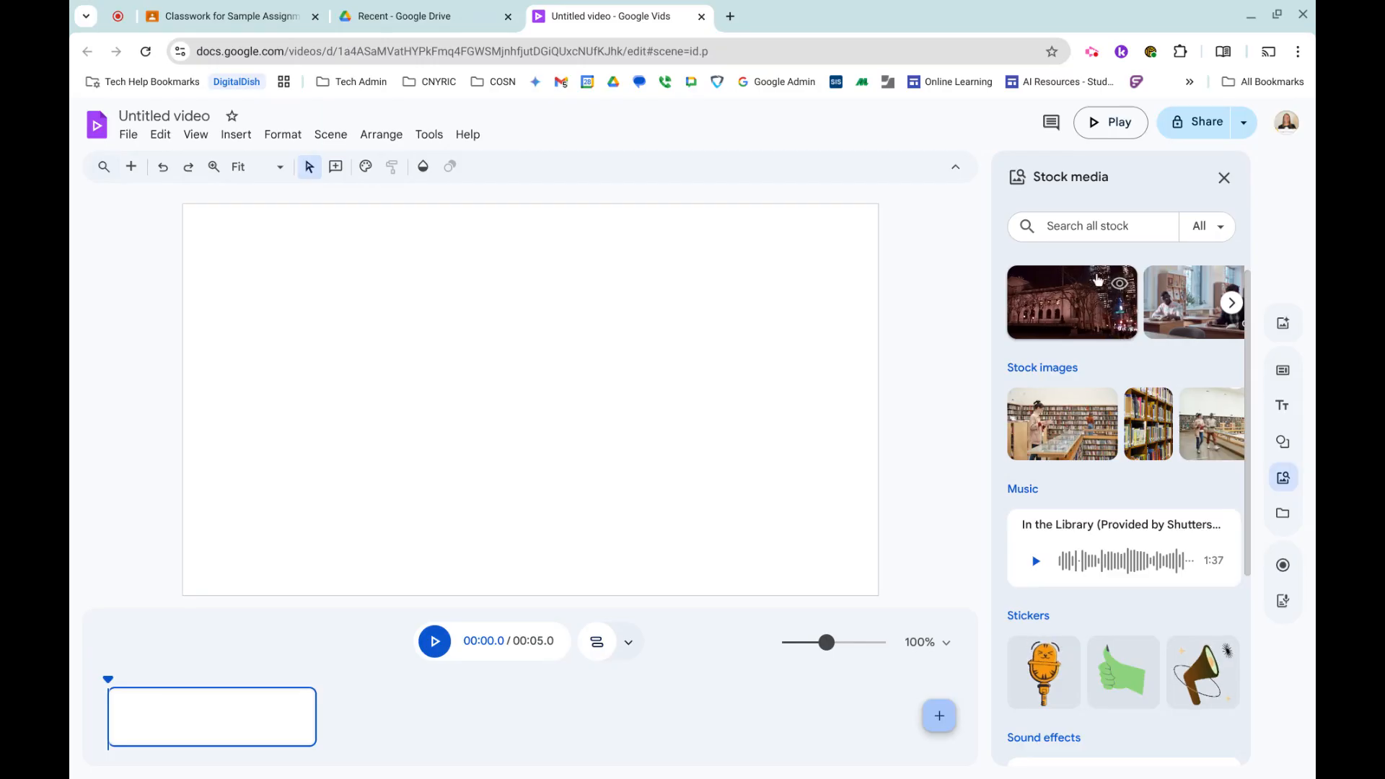
{"action": "scroll", "coordinate": [1097, 279], "scroll_direction": "up", "scroll_amount": 1}
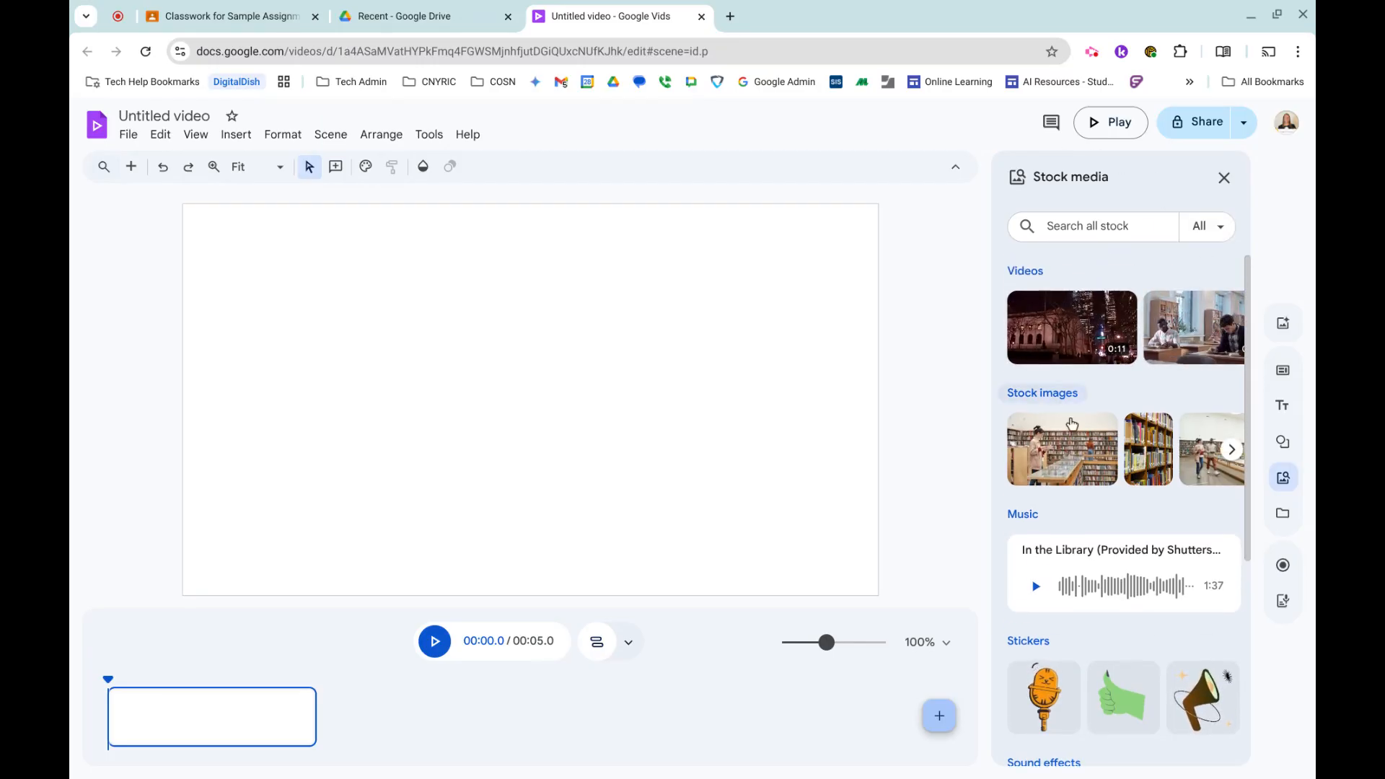
{"action": "left_click", "coordinate": [1231, 450]}
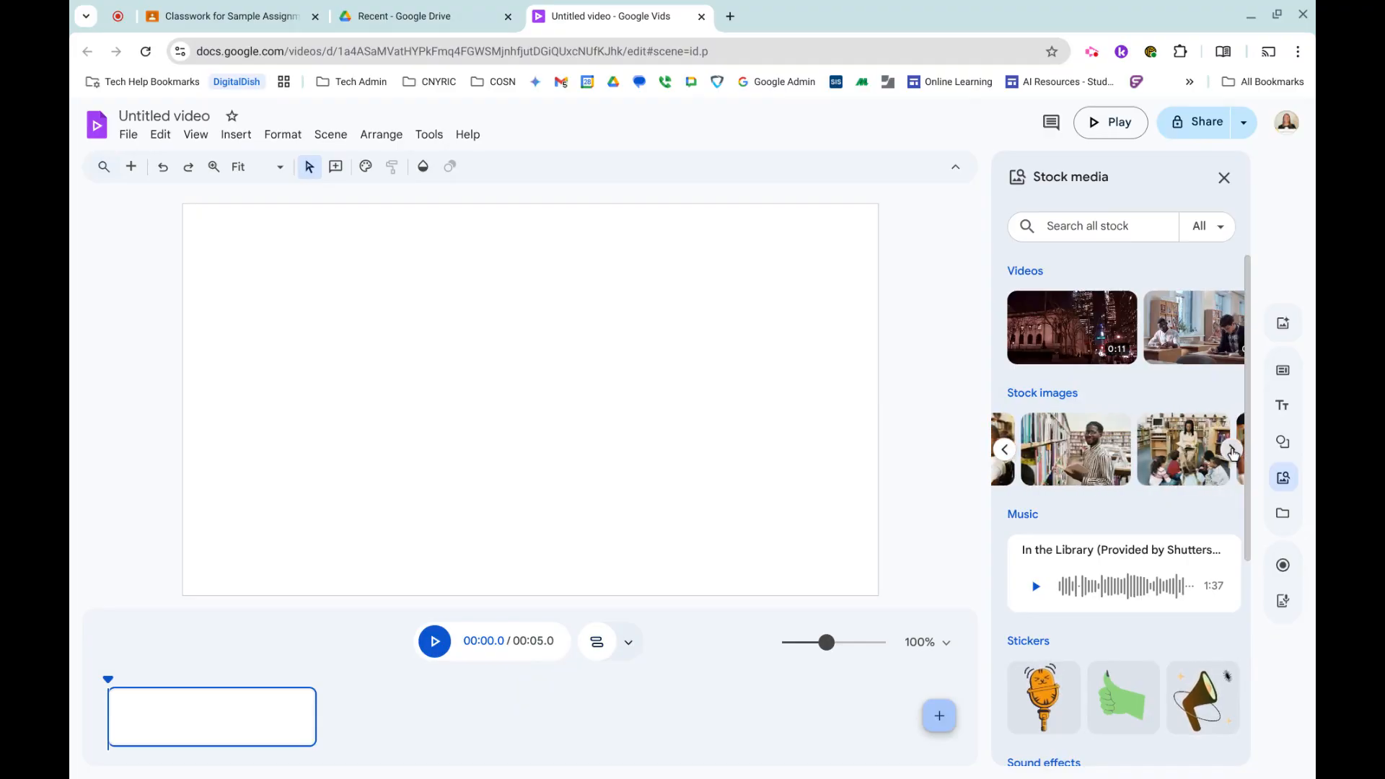
{"action": "left_click", "coordinate": [1231, 450]}
{"action": "scroll", "coordinate": [1231, 451], "scroll_direction": "down", "scroll_amount": 2}
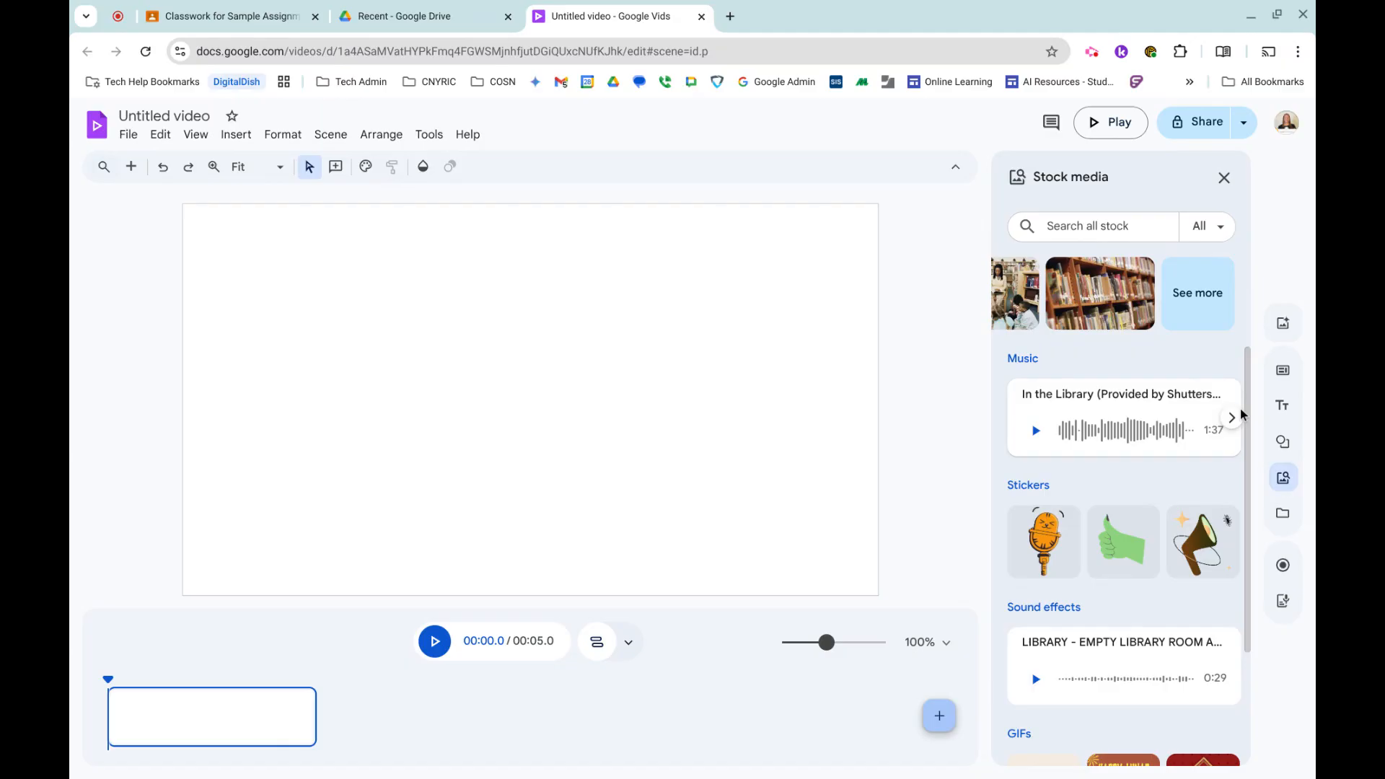
{"action": "scroll", "coordinate": [1113, 527], "scroll_direction": "down", "scroll_amount": 3}
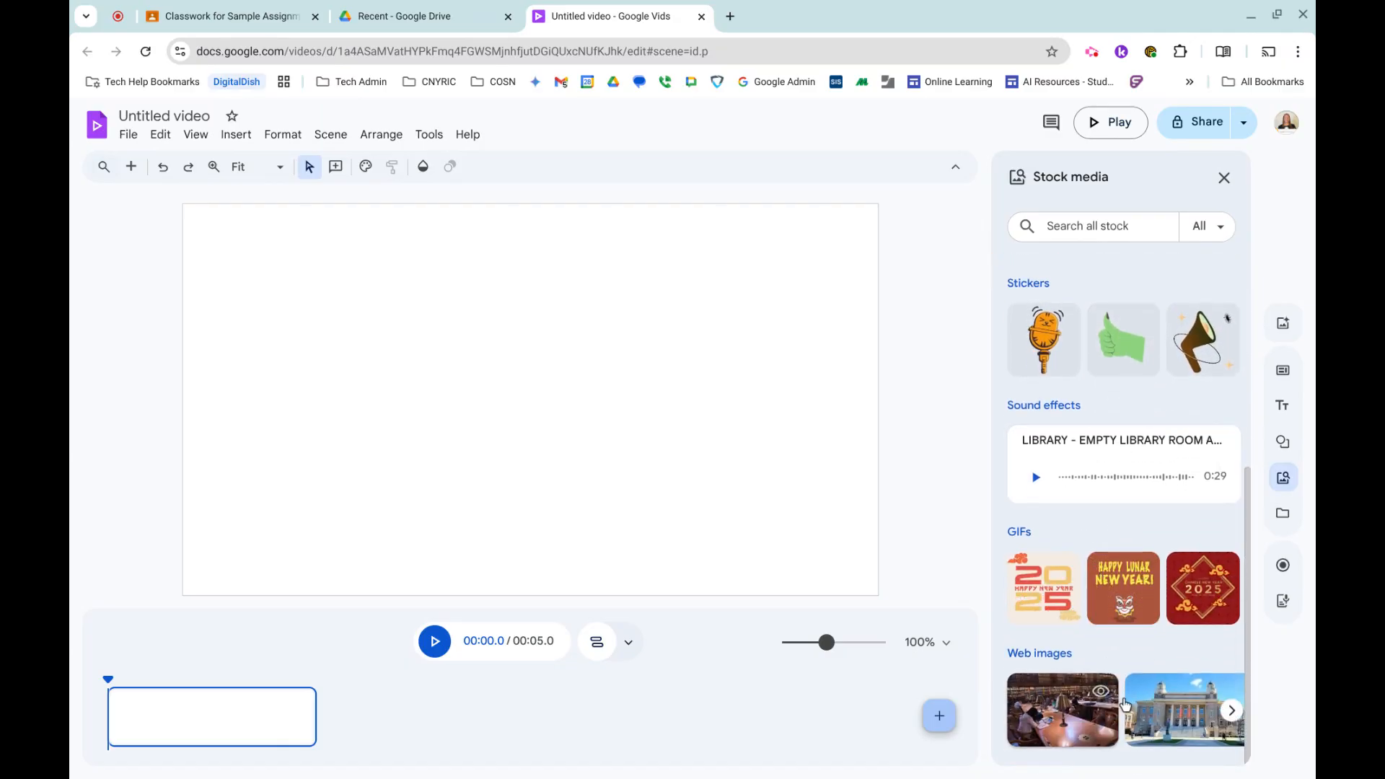
{"action": "scroll", "coordinate": [1123, 703], "scroll_direction": "up", "scroll_amount": 5}
- Search the stock media for "education" and limit the results to stock images
{"action": "left_click", "coordinate": [1095, 227]}
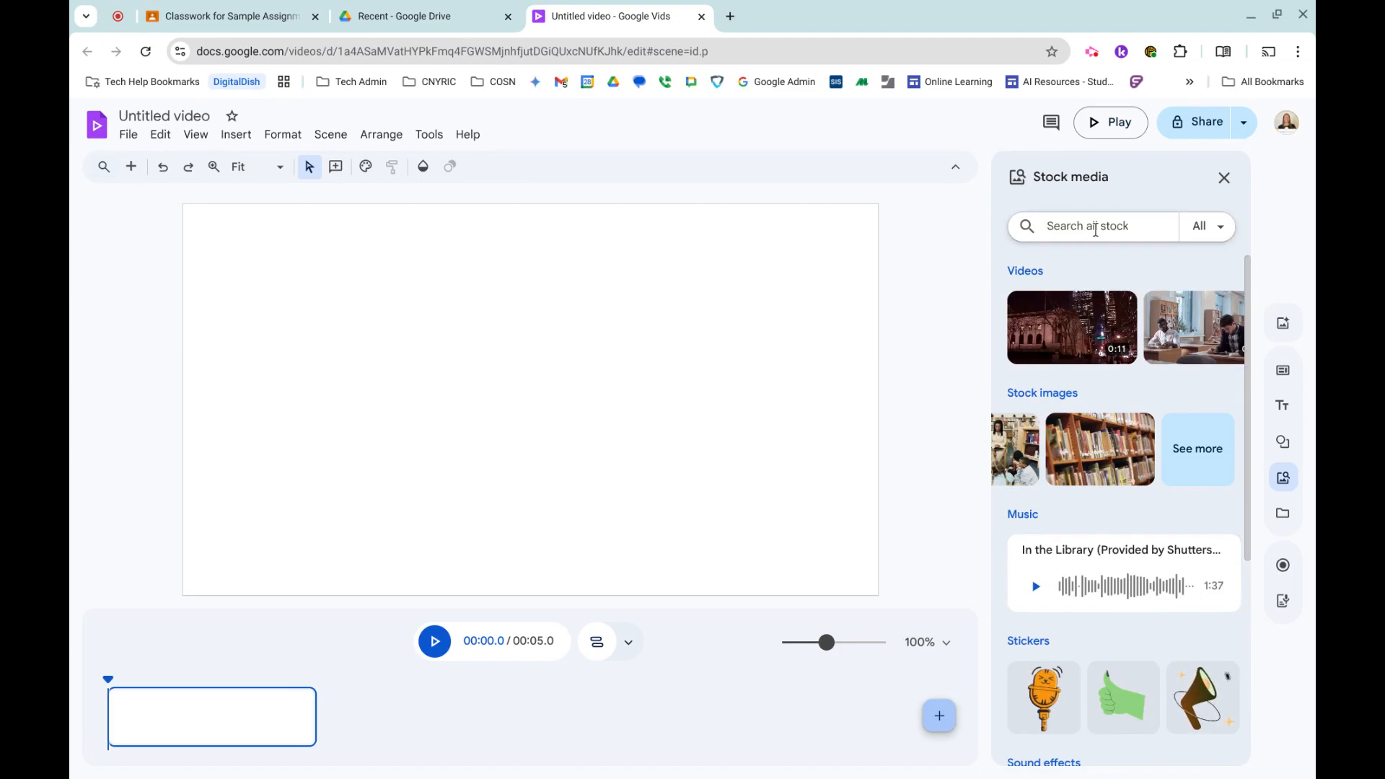
{"action": "type", "text": "education"}
{"action": "key", "text": "Return"}
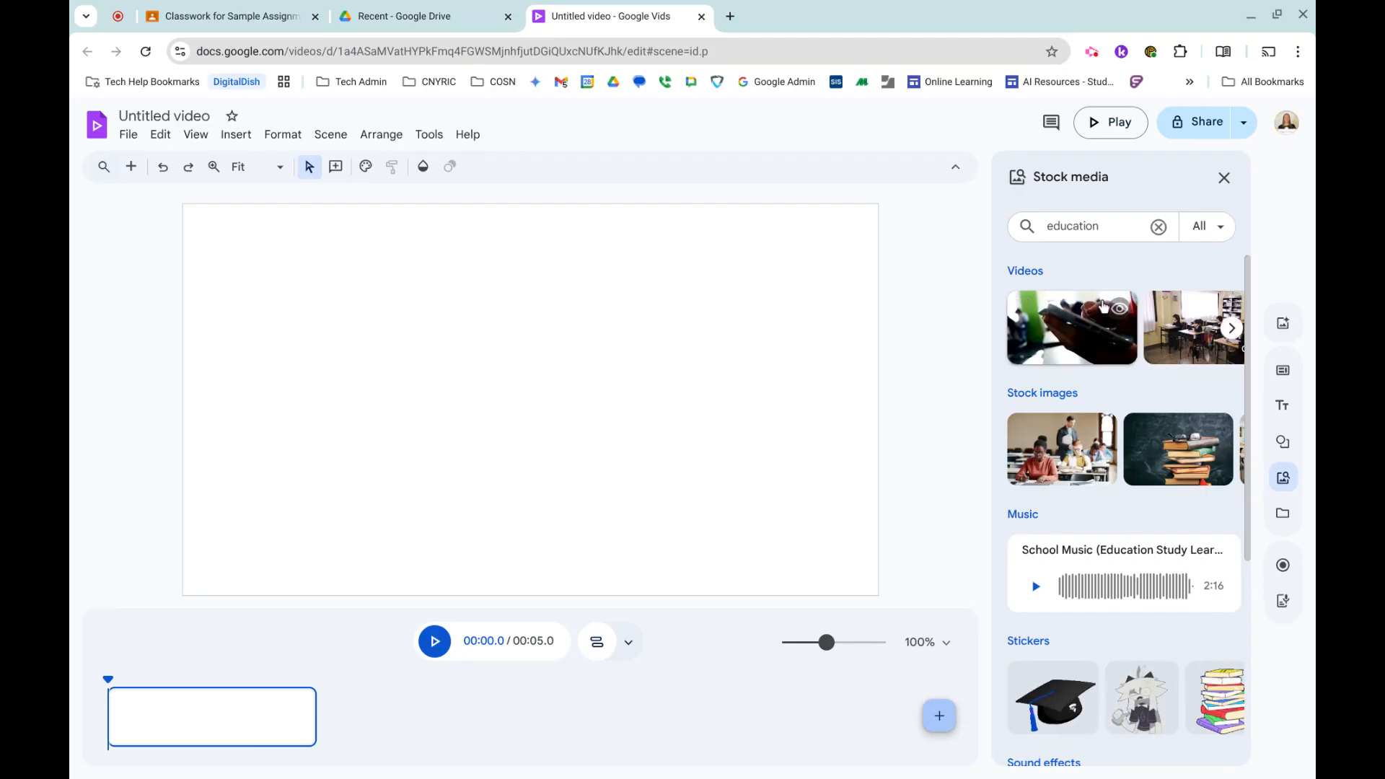
{"action": "left_click", "coordinate": [1205, 225]}
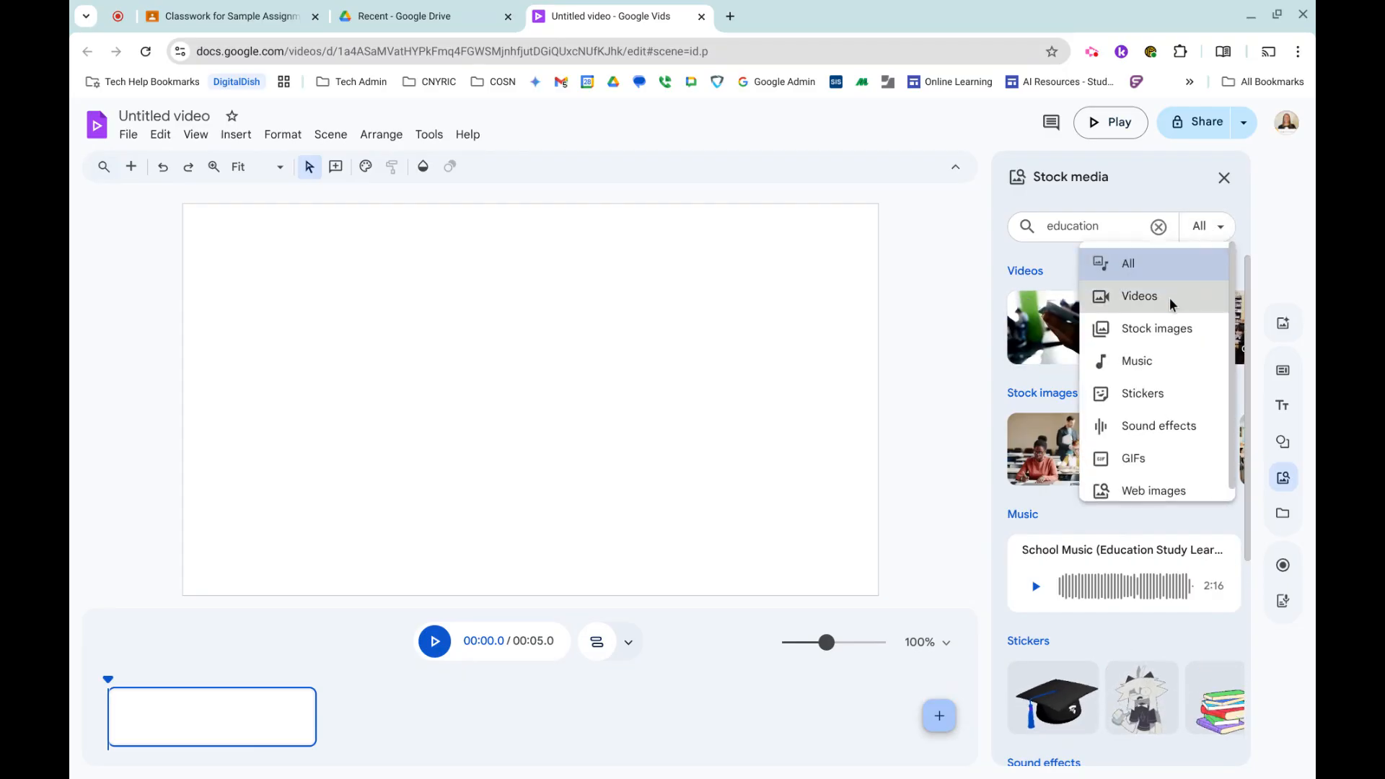
{"action": "left_click", "coordinate": [1166, 322]}
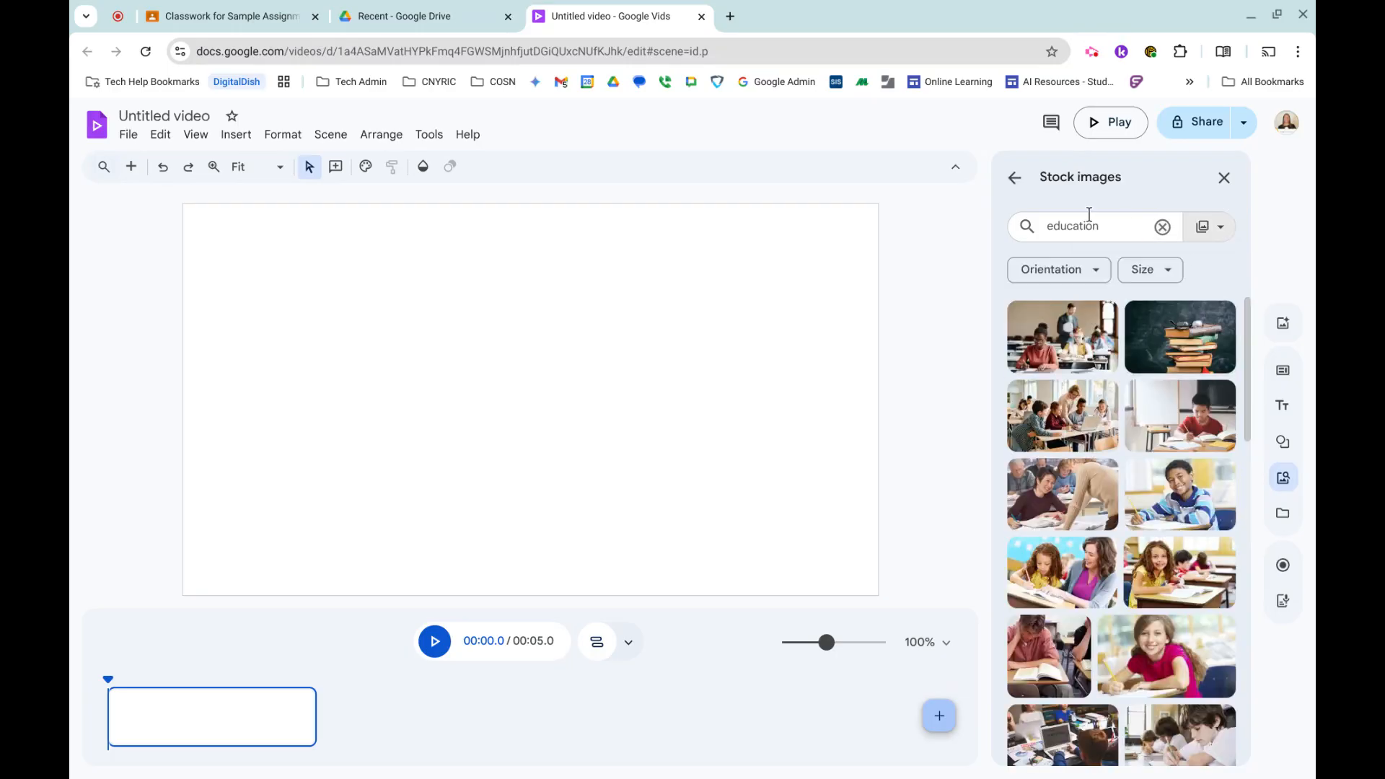
{"action": "left_click", "coordinate": [1206, 229]}
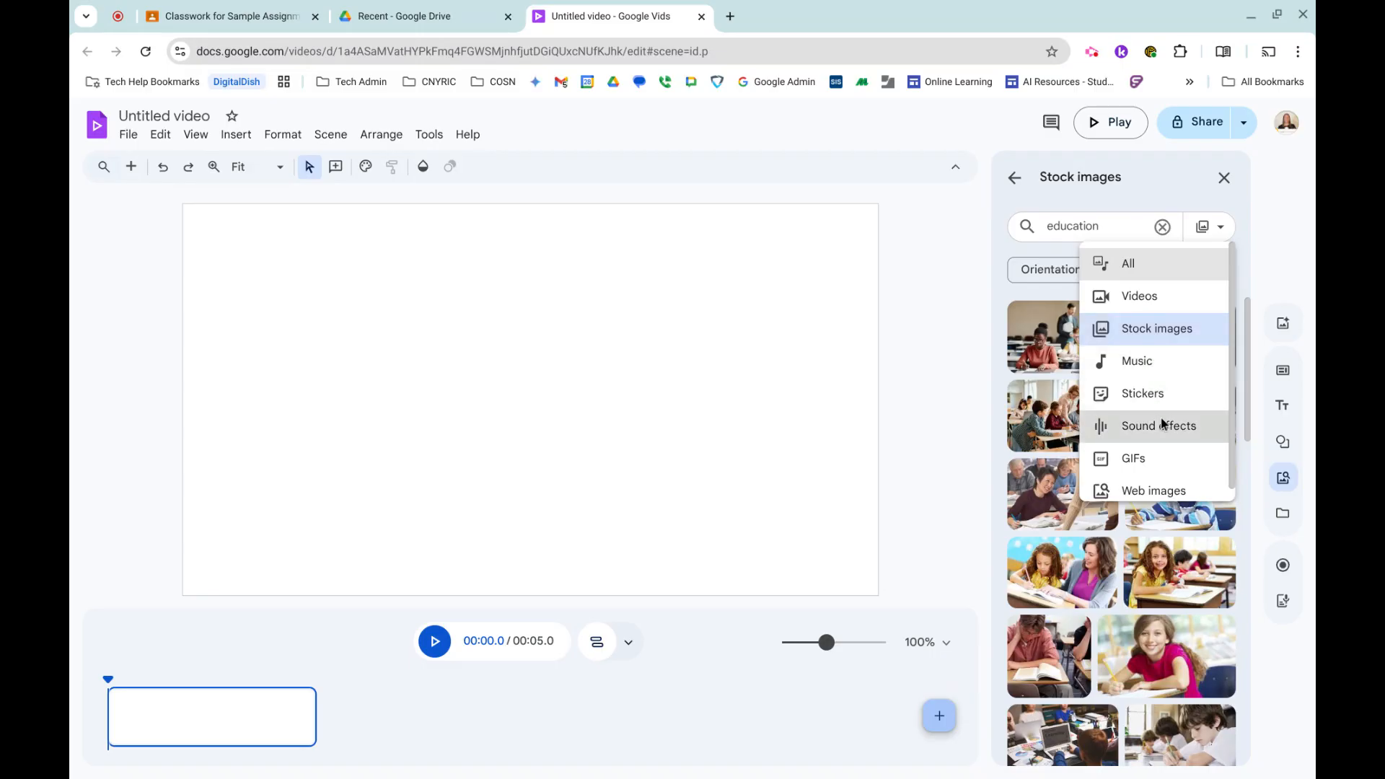
{"action": "left_click", "coordinate": [1135, 333]}
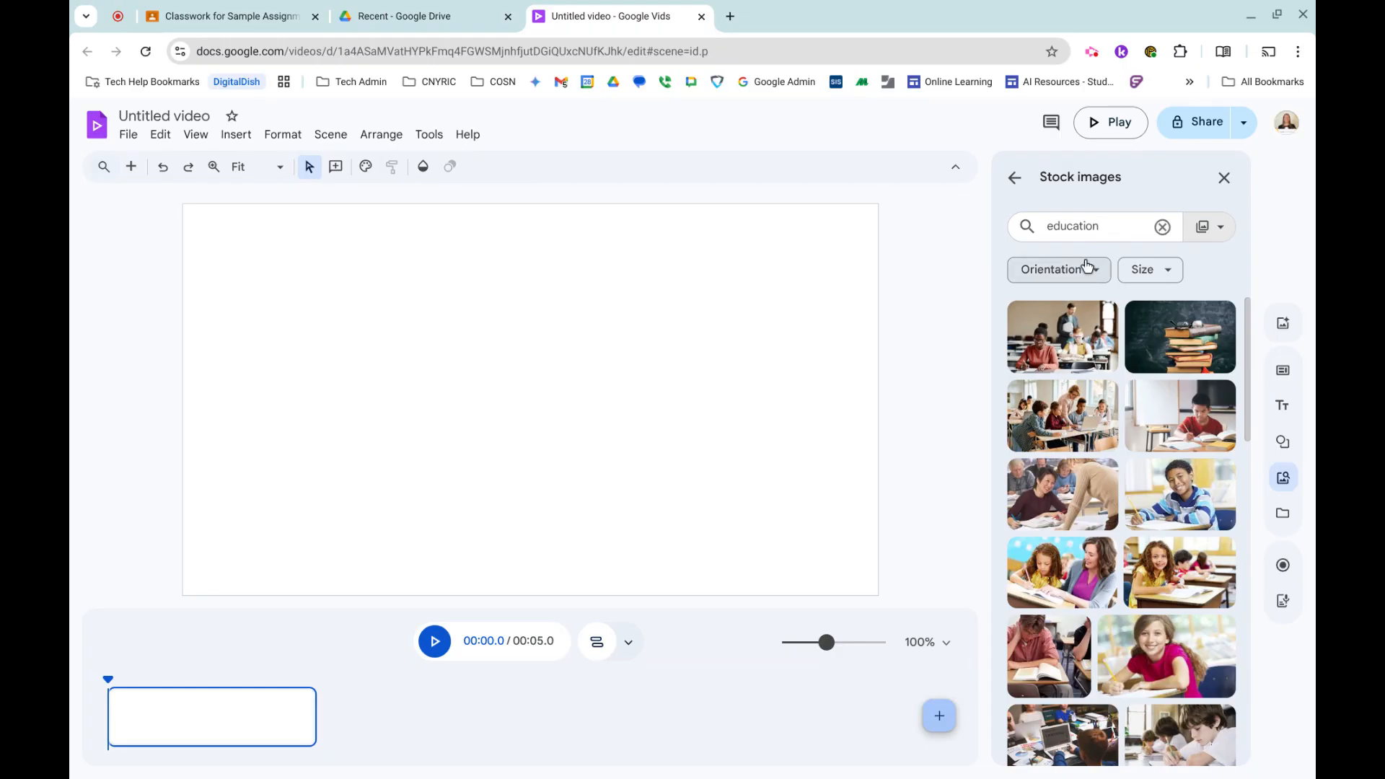
- Try the Vertical orientation filter on the stock images, clear it, and check the size filter options
{"action": "left_click", "coordinate": [1083, 269]}
{"action": "left_click", "coordinate": [1082, 336]}
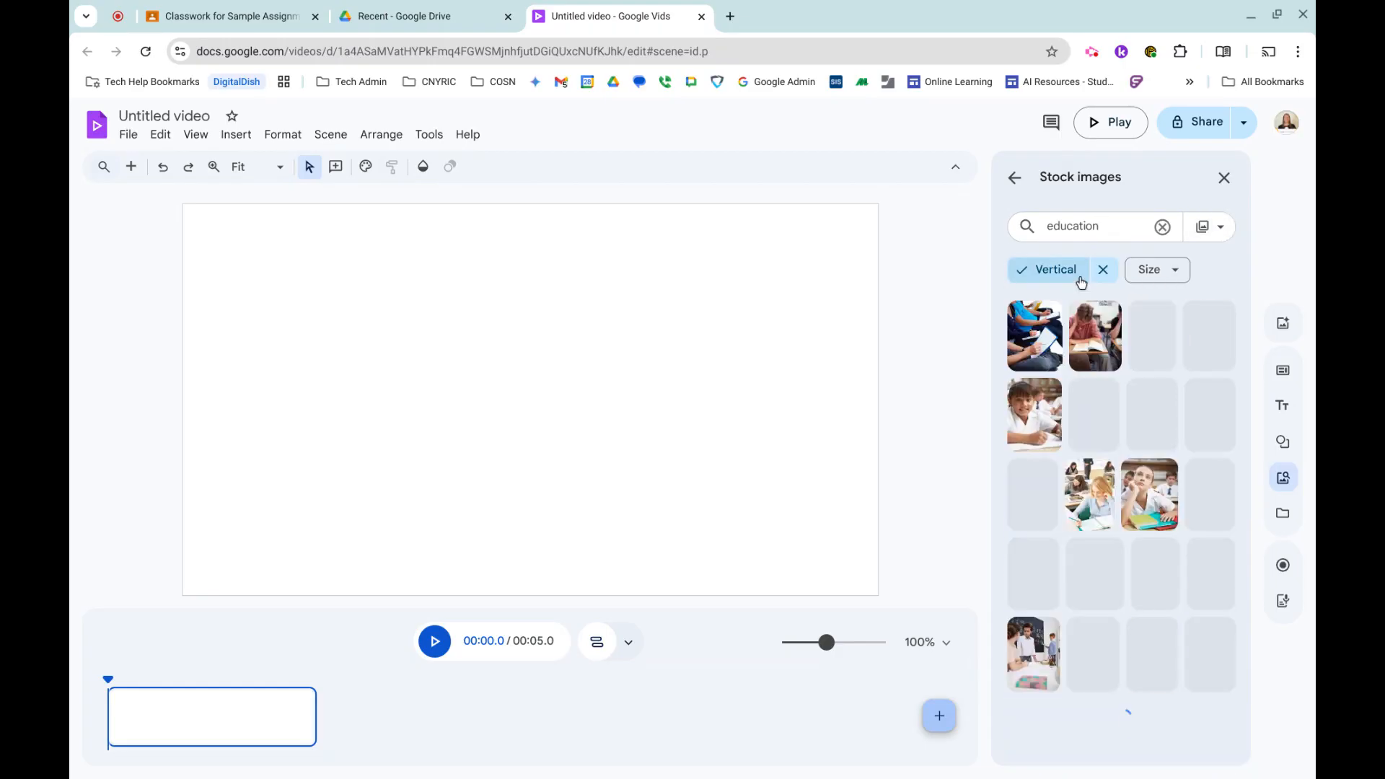
{"action": "left_click", "coordinate": [1076, 274]}
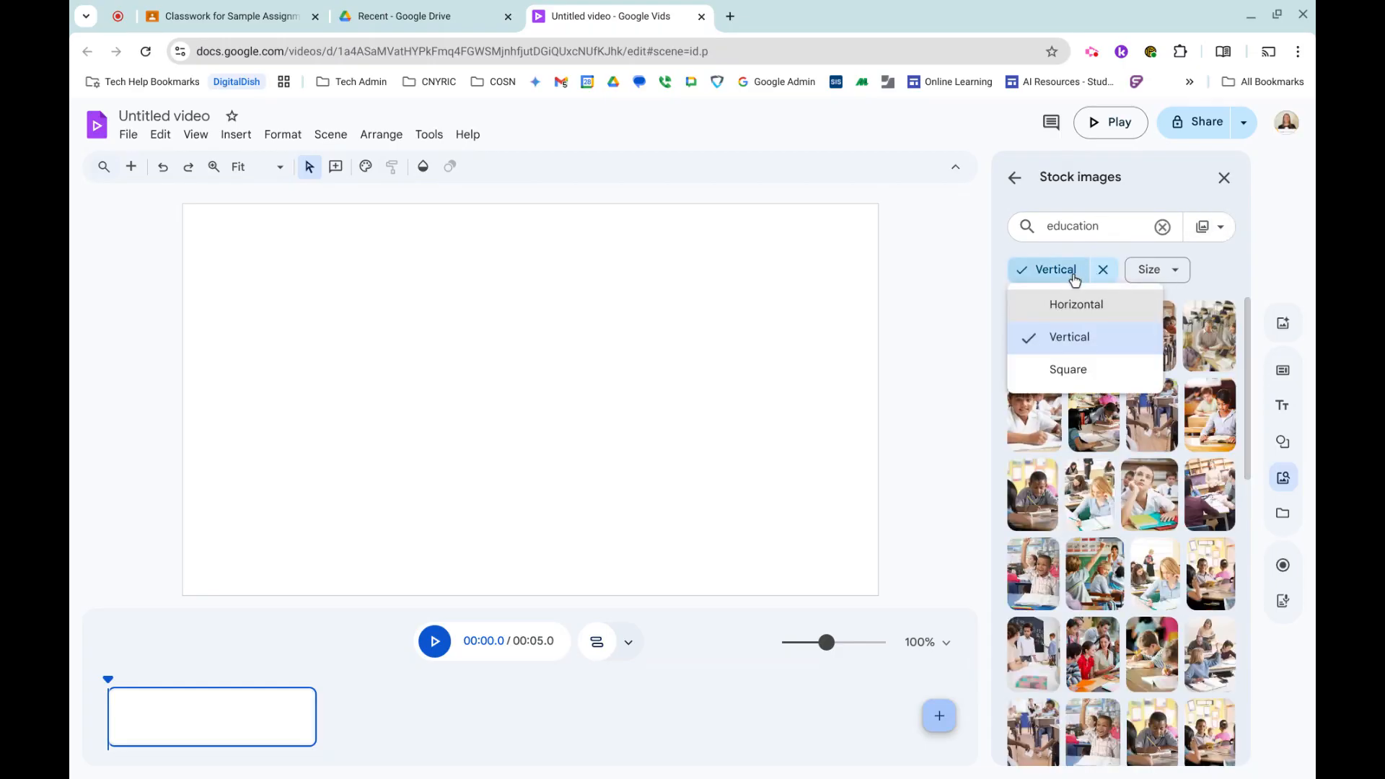
{"action": "left_click", "coordinate": [1074, 336]}
{"action": "left_click", "coordinate": [1080, 273]}
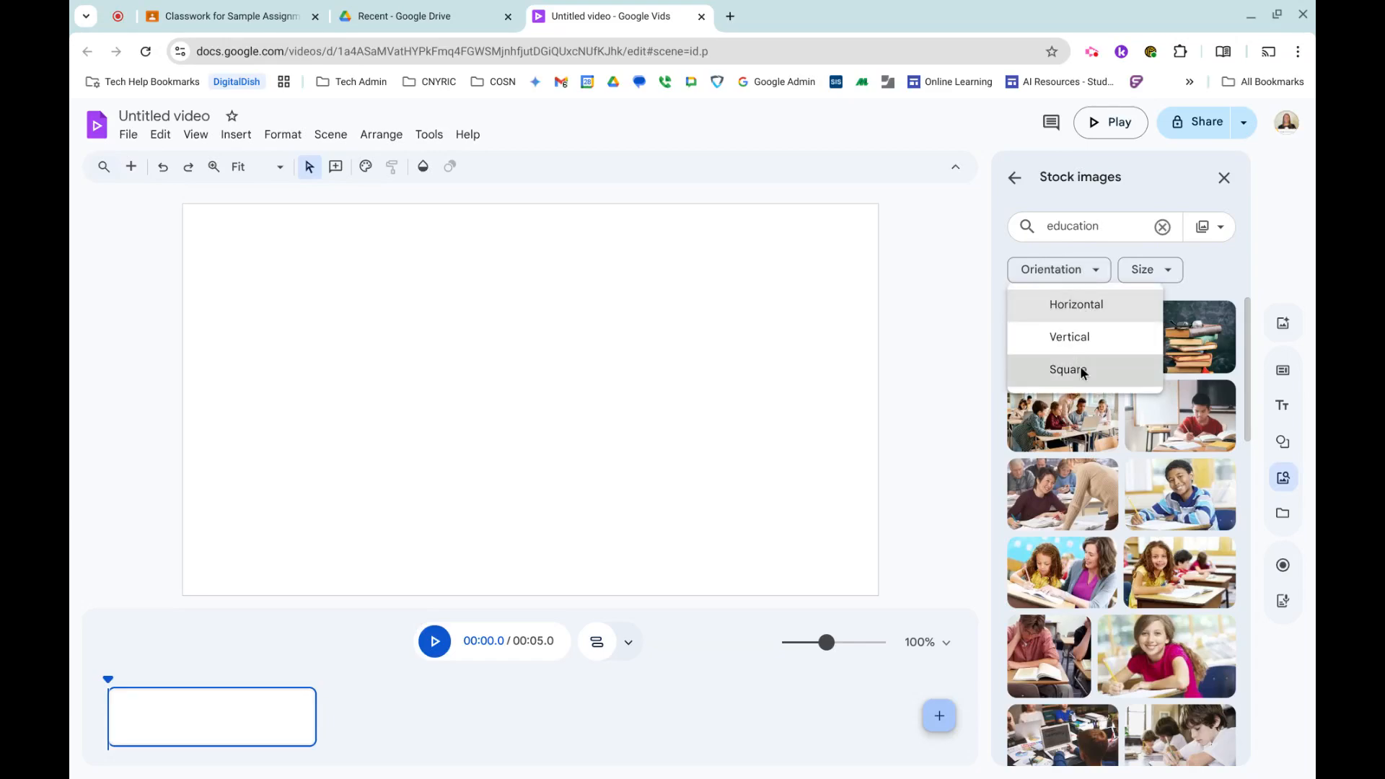
{"action": "left_click", "coordinate": [1152, 268]}
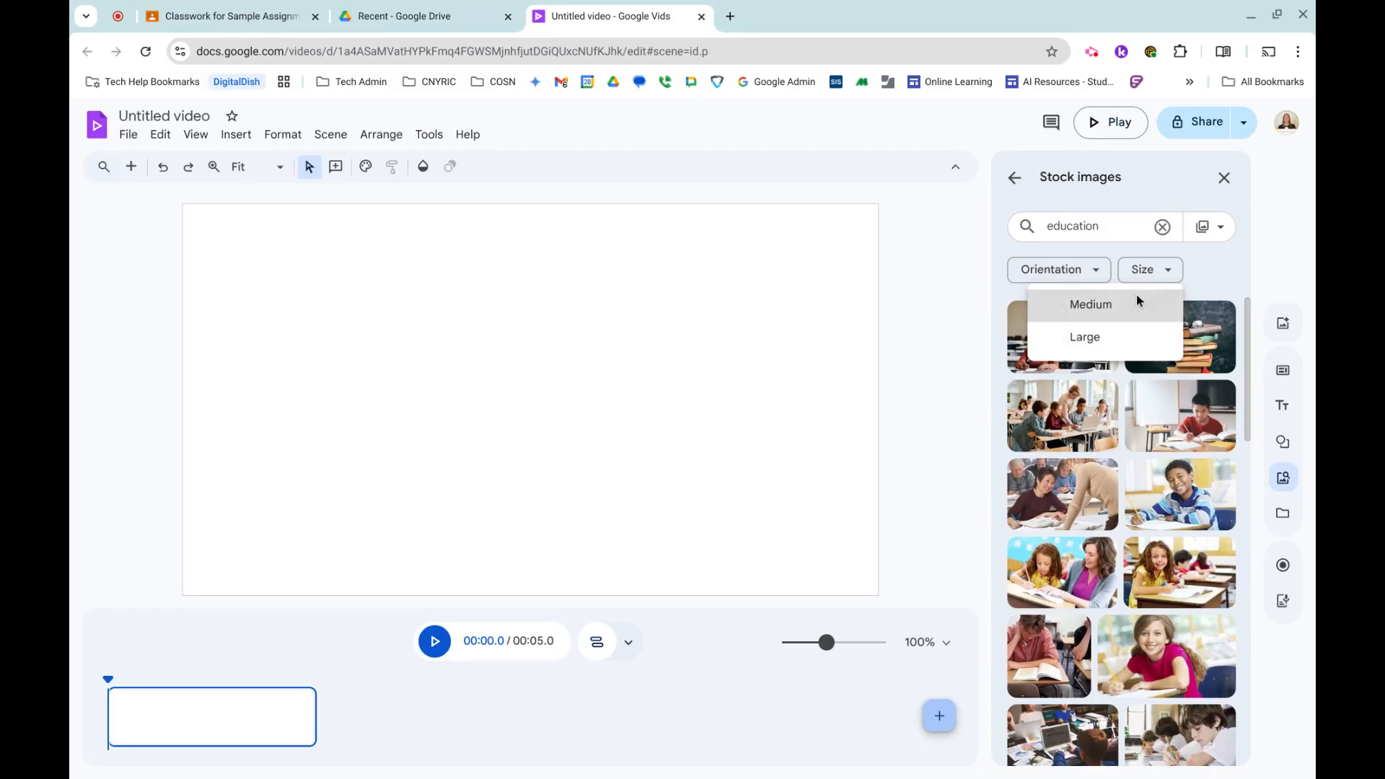
{"action": "left_click", "coordinate": [1218, 251]}
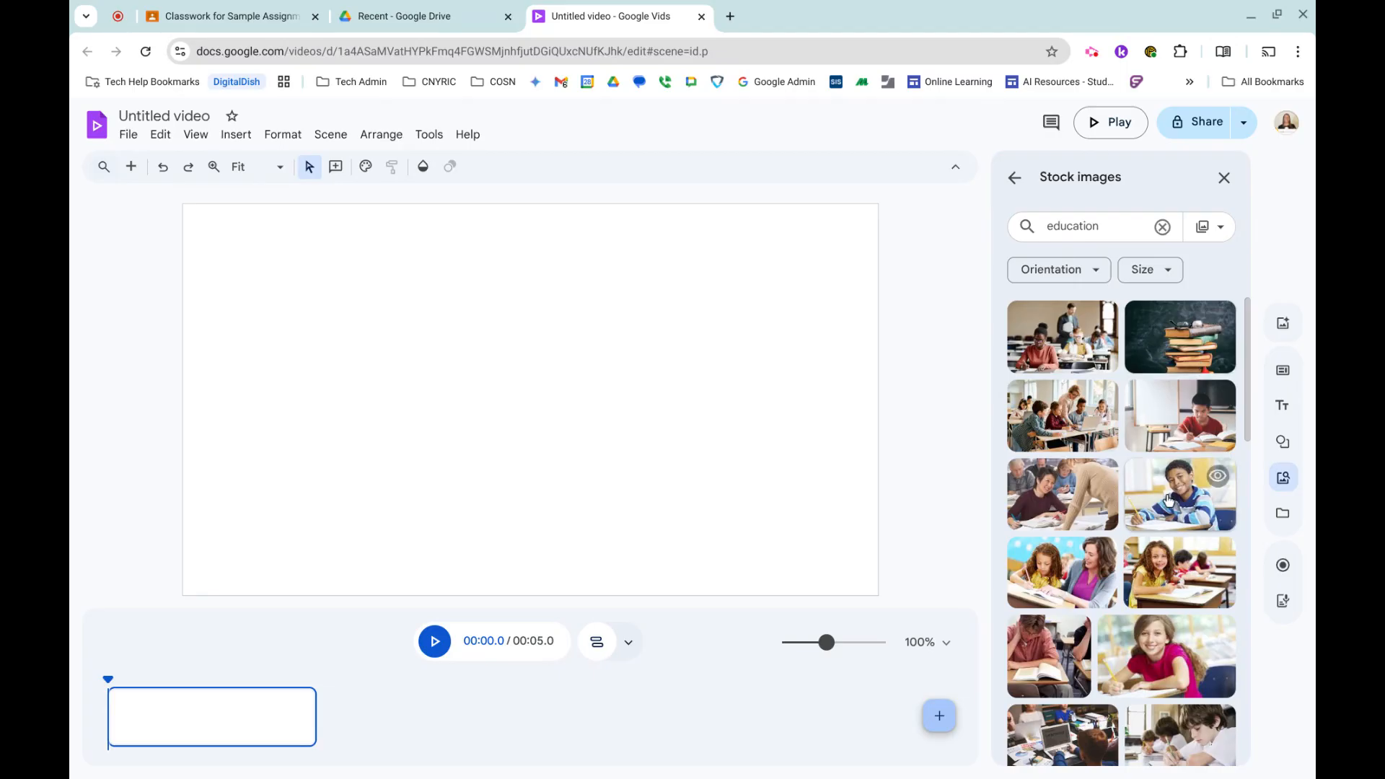
- Insert the stock image of the smiling boy in a striped sweater, shrink it to about half the scene width and reposition it
{"action": "left_click", "coordinate": [1169, 498]}
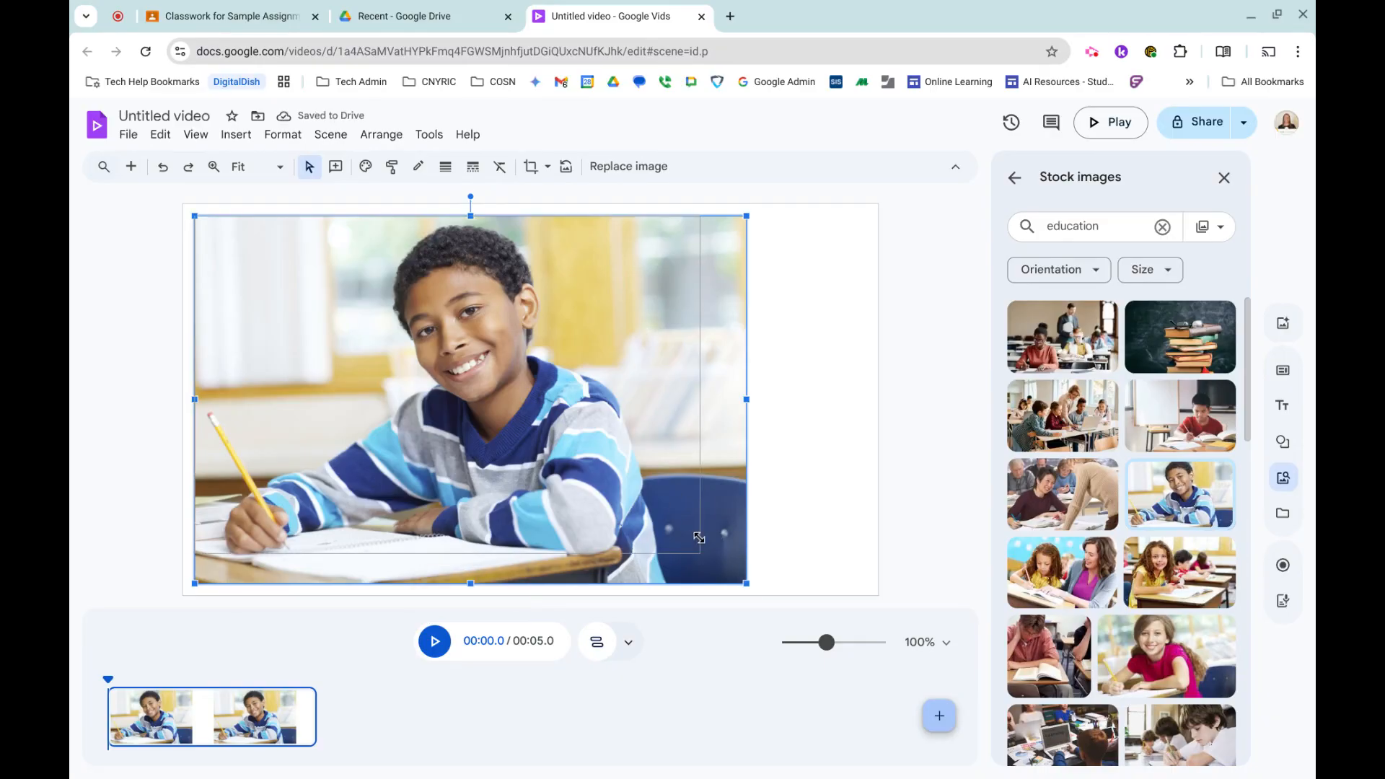
{"action": "left_click_drag", "start_coordinate": [747, 585], "coordinate": [533, 442]}
{"action": "left_click_drag", "start_coordinate": [333, 277], "coordinate": [388, 318]}
- Crop the inserted image of the boy to an oval shape
{"action": "left_click", "coordinate": [540, 169]}
{"action": "left_click", "coordinate": [546, 168]}
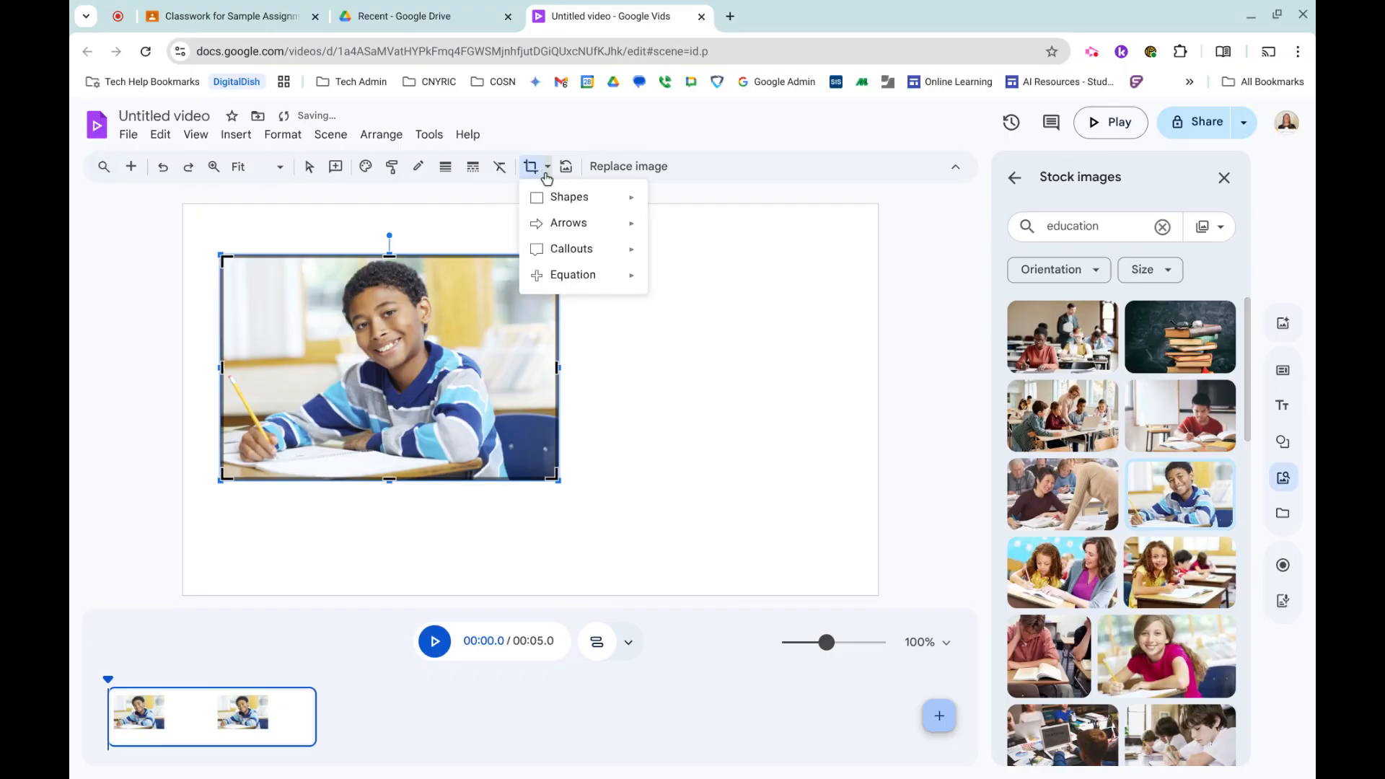
{"action": "mouse_move", "coordinate": [570, 199]}
{"action": "left_click", "coordinate": [664, 232]}
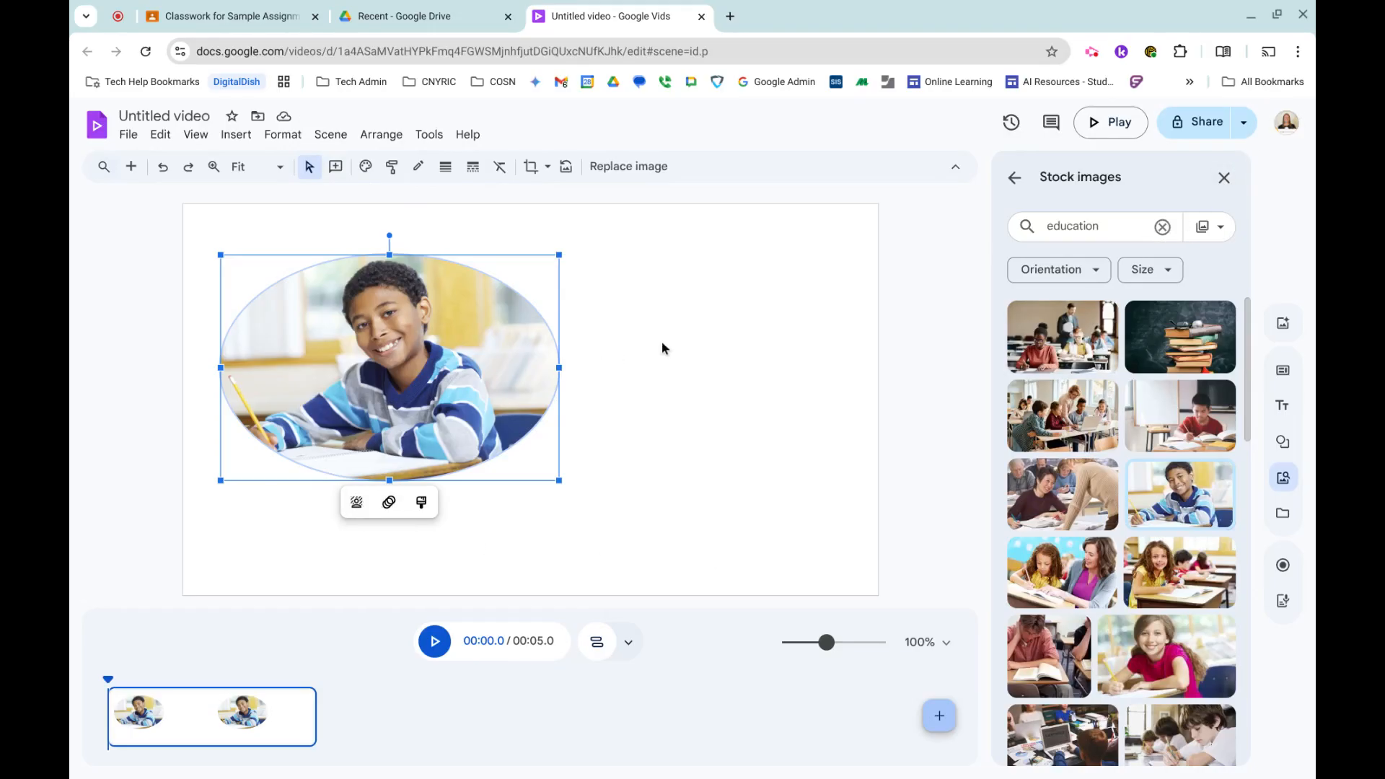
- Close the stock images and move the oval image slightly down and toward the scene's left edge
{"action": "left_click", "coordinate": [1223, 179]}
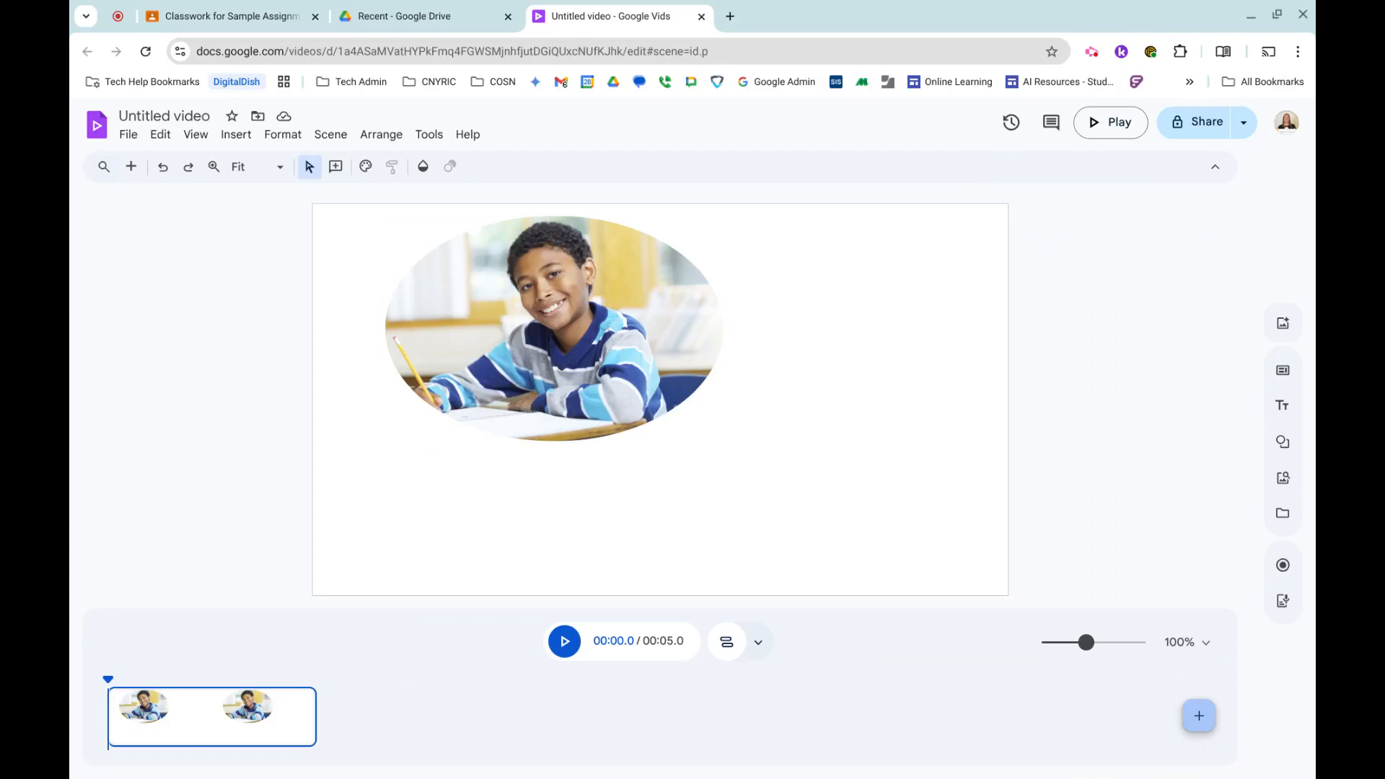
{"action": "left_click", "coordinate": [522, 330]}
{"action": "left_click_drag", "start_coordinate": [522, 330], "coordinate": [495, 359]}
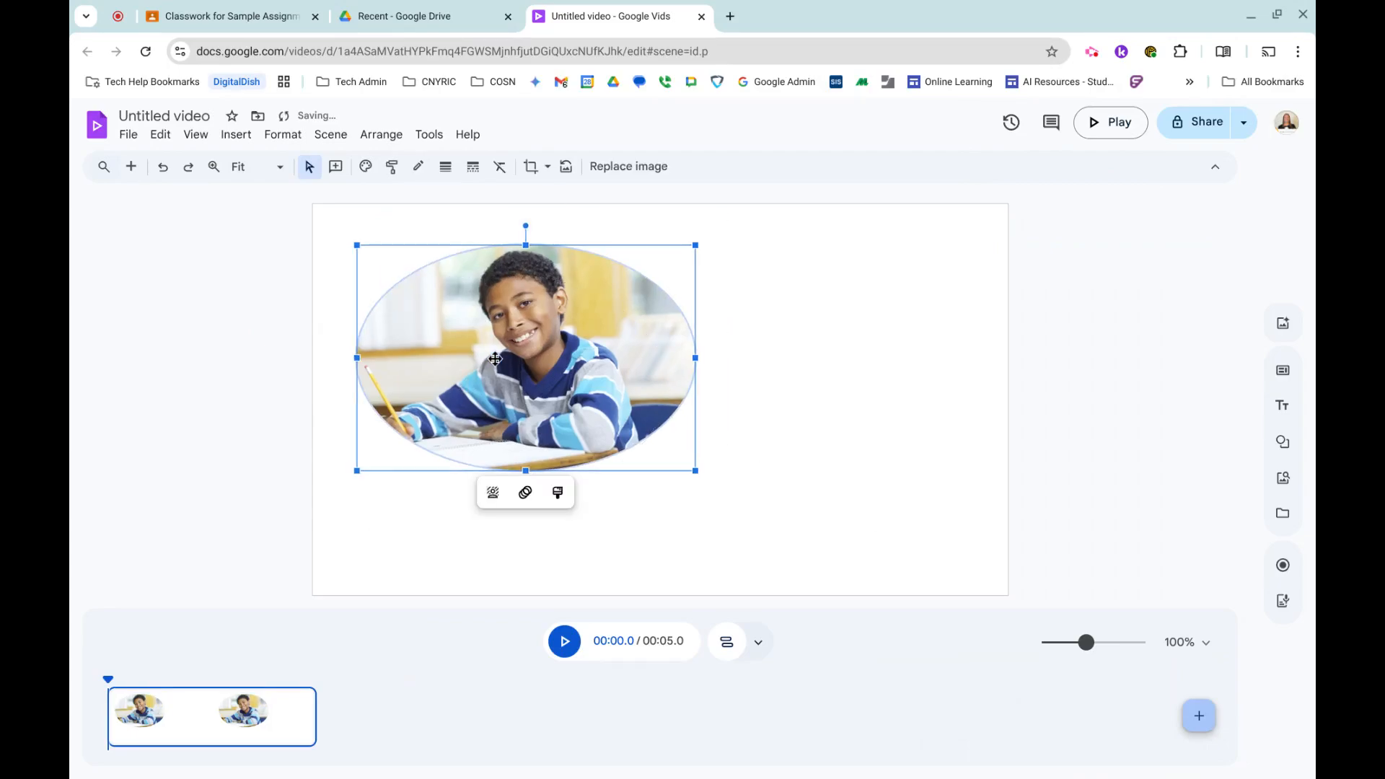
- Deselect the oval image and extend the scene's duration on the timeline to about 5.7 seconds
{"action": "left_click", "coordinate": [791, 346]}
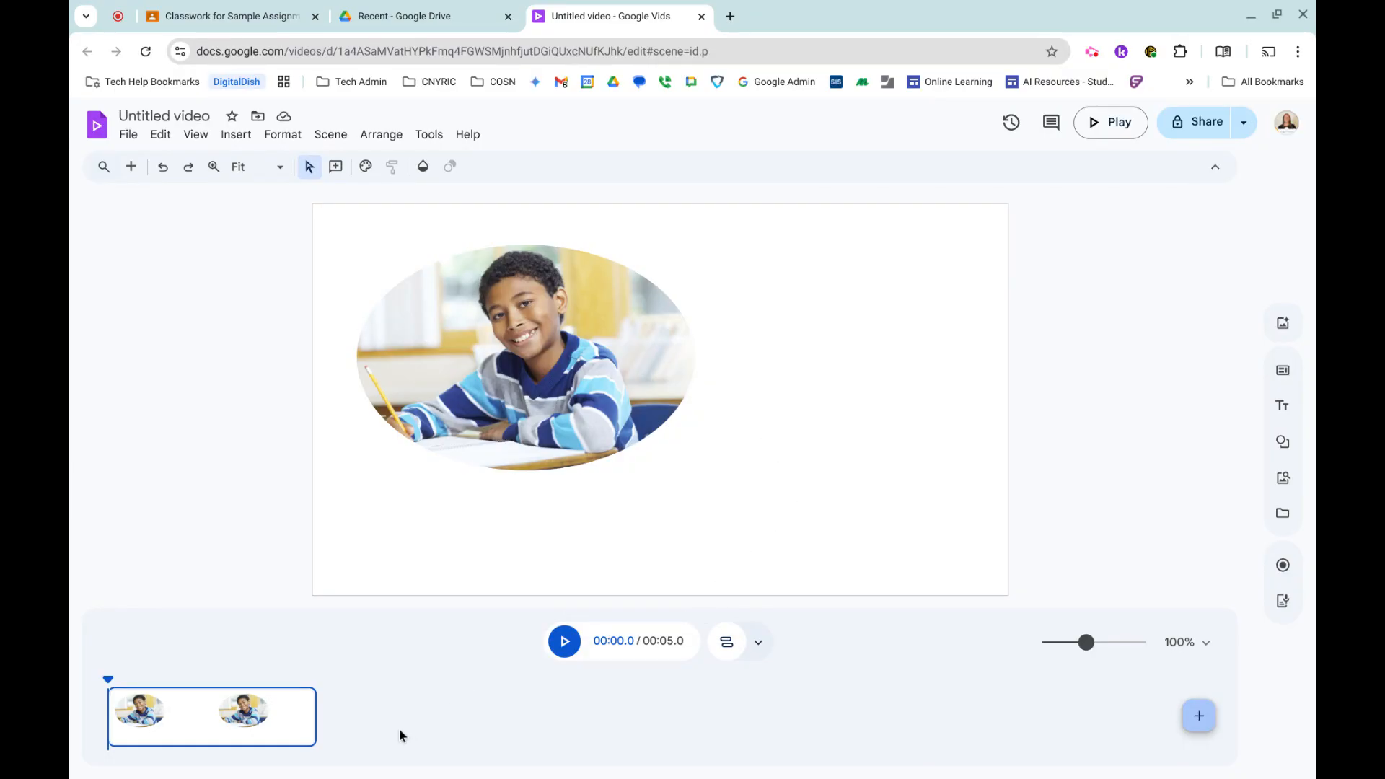
{"action": "mouse_move", "coordinate": [312, 717]}
{"action": "left_click_drag", "start_coordinate": [312, 718], "coordinate": [347, 717]}
{"action": "left_click", "coordinate": [434, 723]}
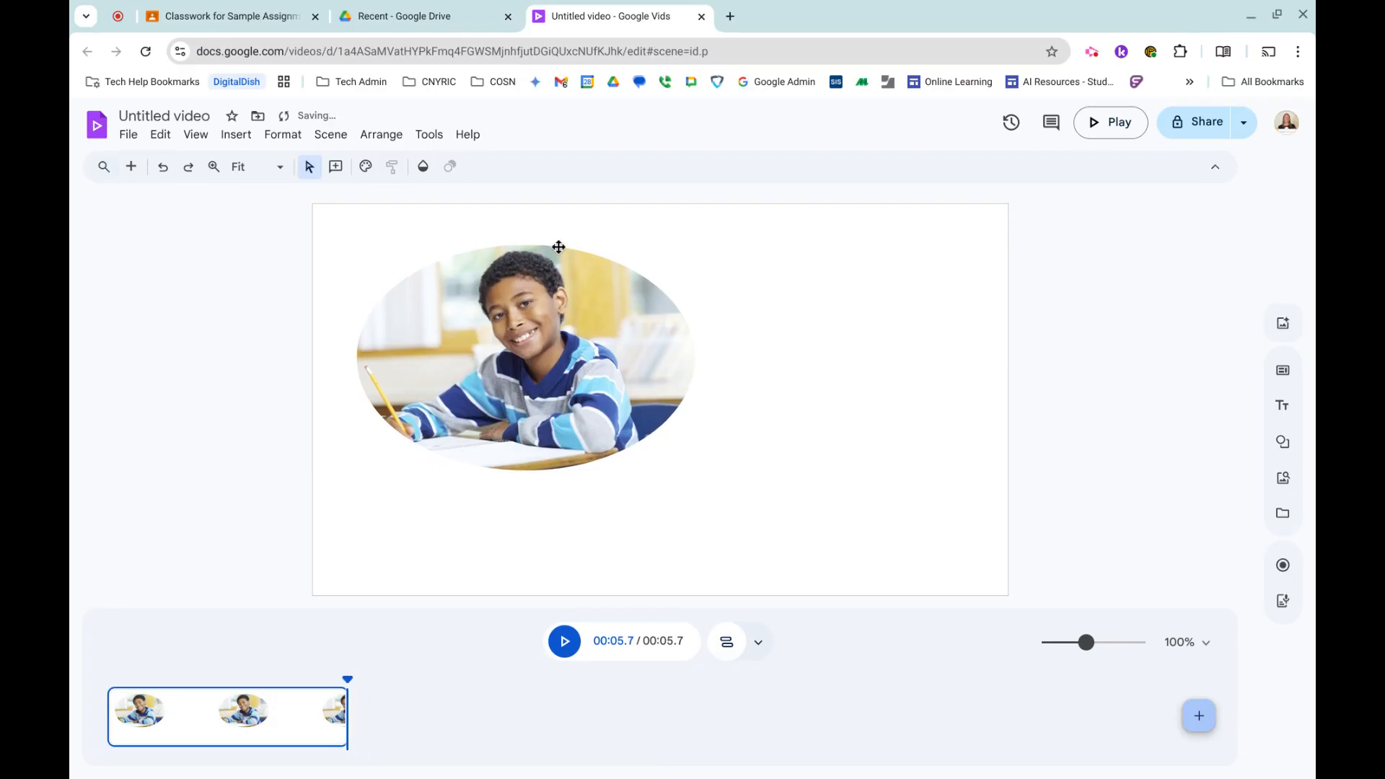
- Insert the "Save Your Seat" text graphic from the Calls to action styles and move it up and right, beside the oval image
{"action": "left_click", "coordinate": [234, 137]}
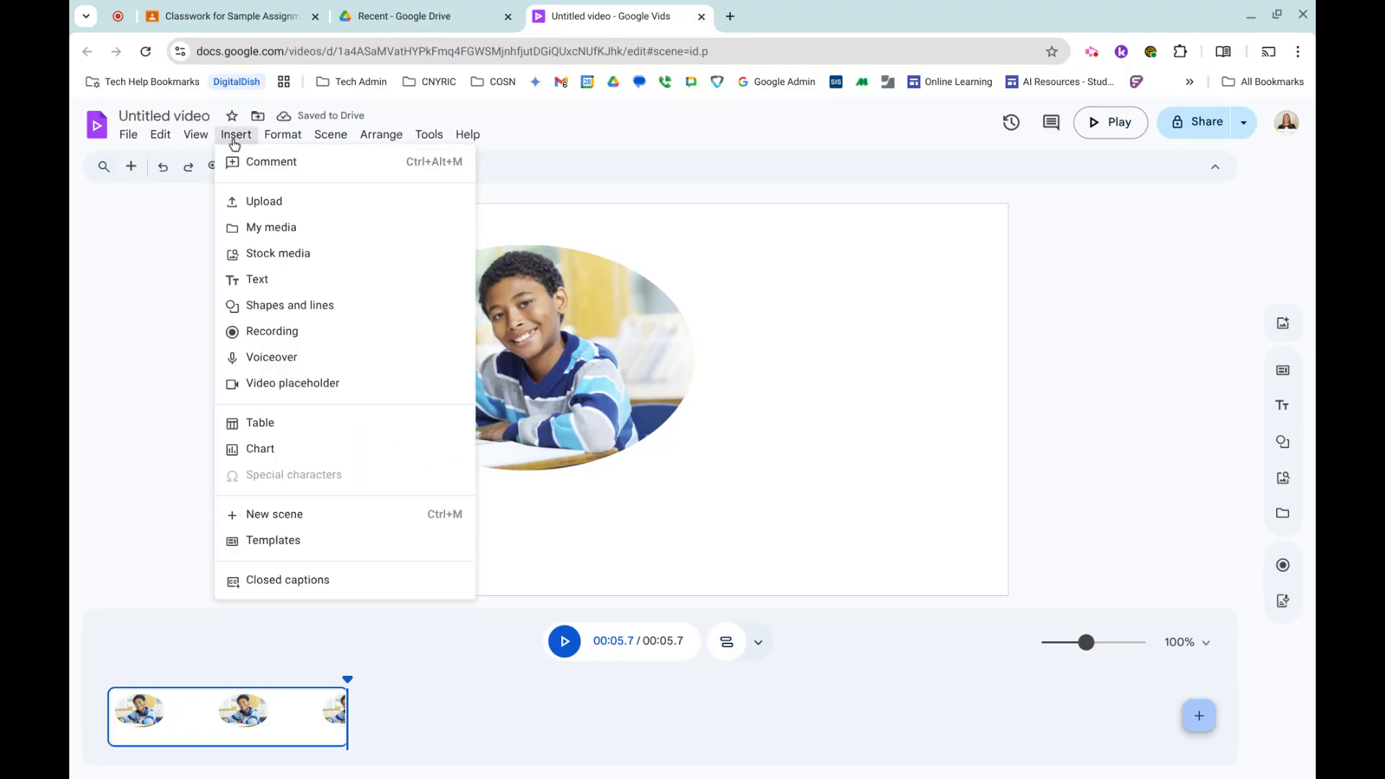
{"action": "left_click", "coordinate": [248, 279]}
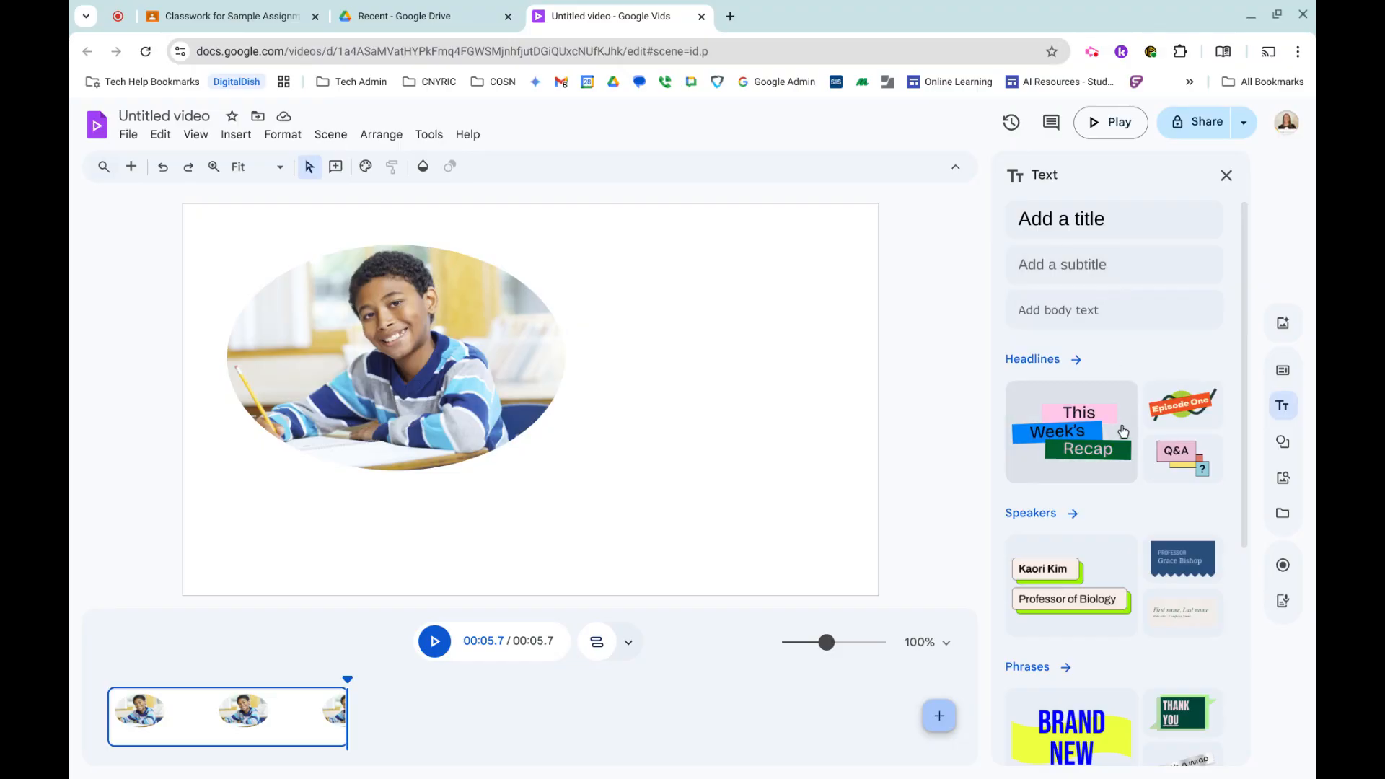
{"action": "scroll", "coordinate": [1114, 422], "scroll_direction": "down", "scroll_amount": 5}
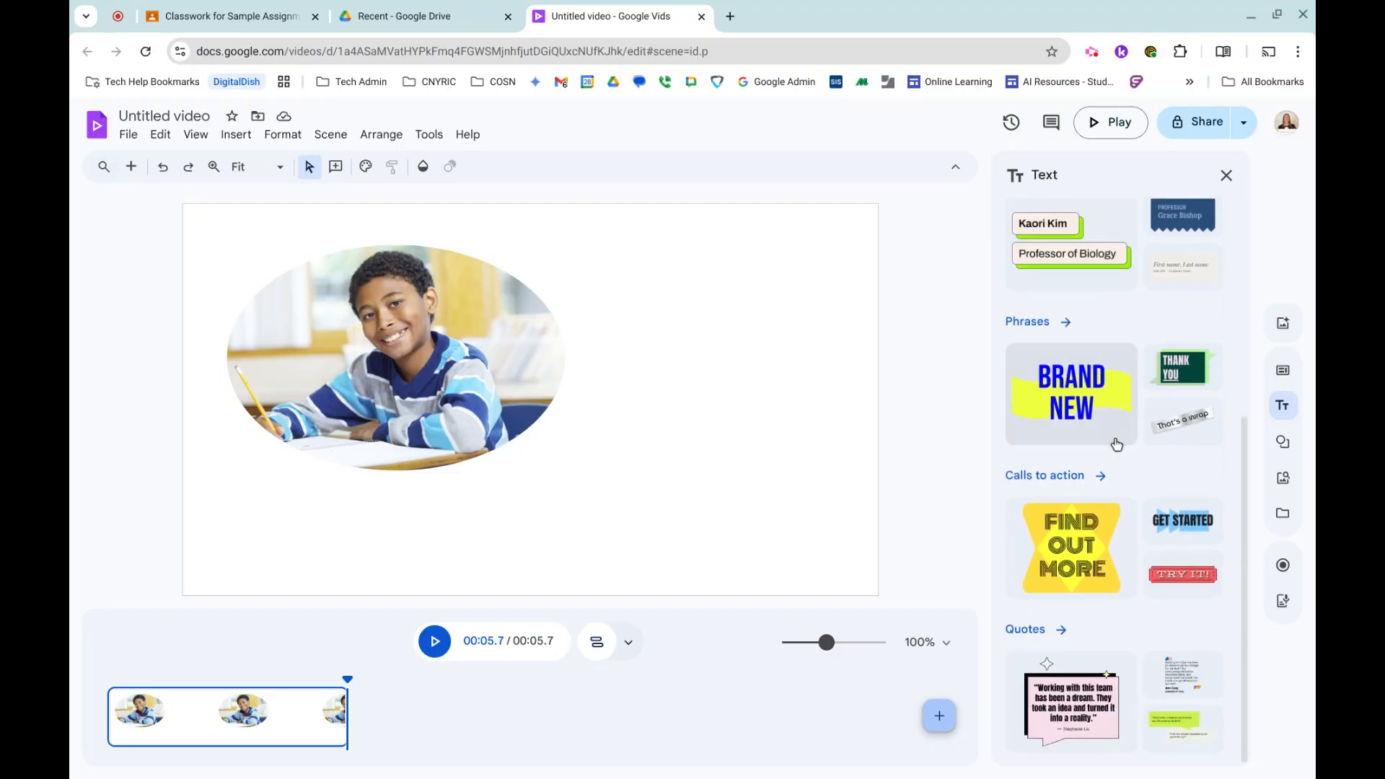
{"action": "scroll", "coordinate": [1170, 527], "scroll_direction": "up", "scroll_amount": 5}
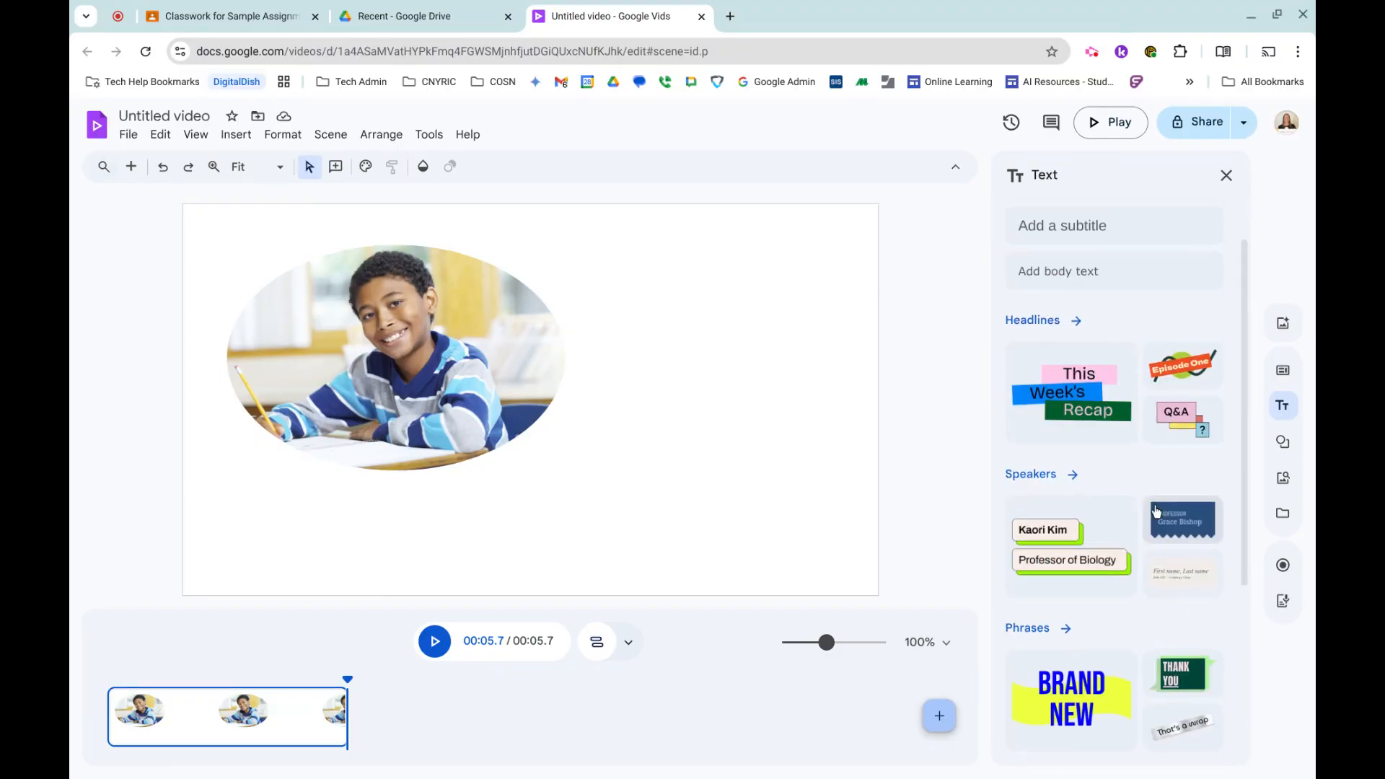
{"action": "scroll", "coordinate": [1068, 521], "scroll_direction": "down", "scroll_amount": 3}
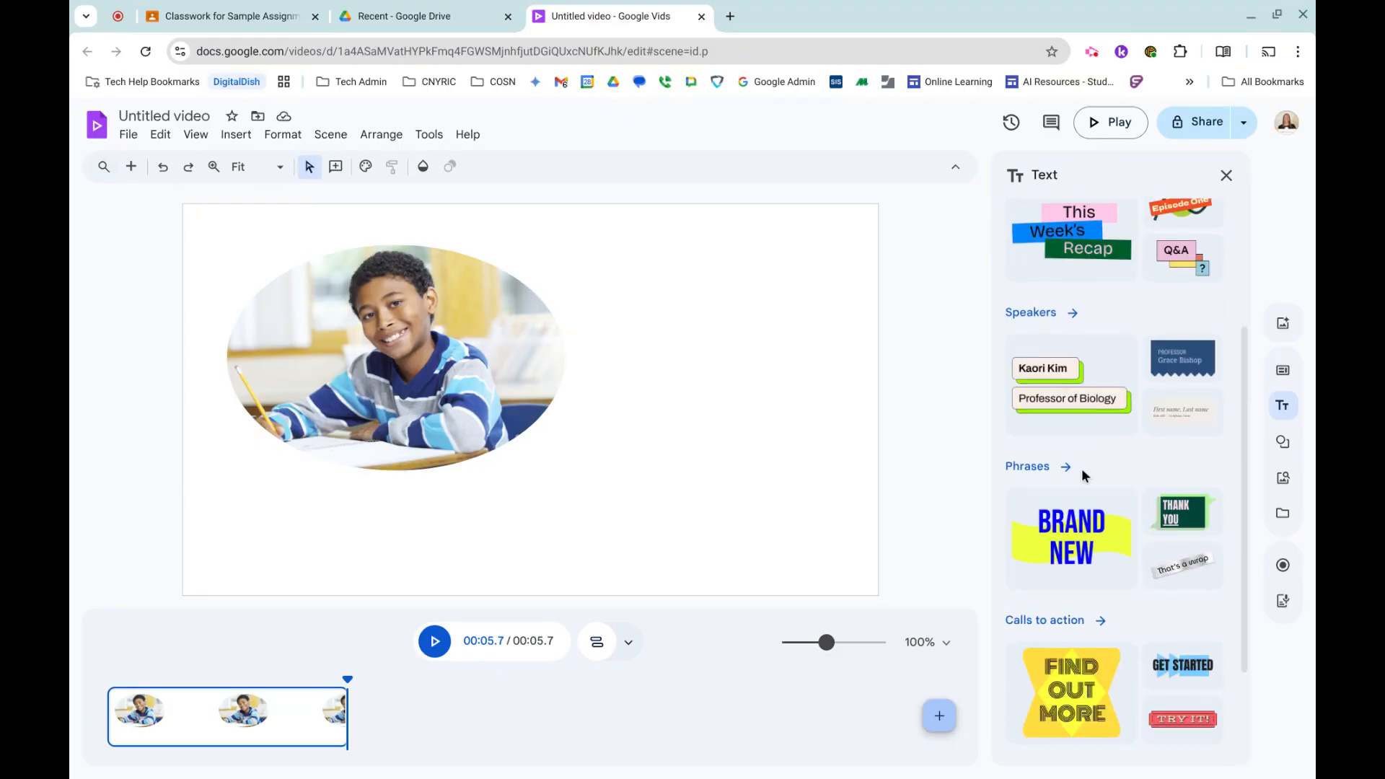
{"action": "scroll", "coordinate": [1052, 473], "scroll_direction": "down", "scroll_amount": 2}
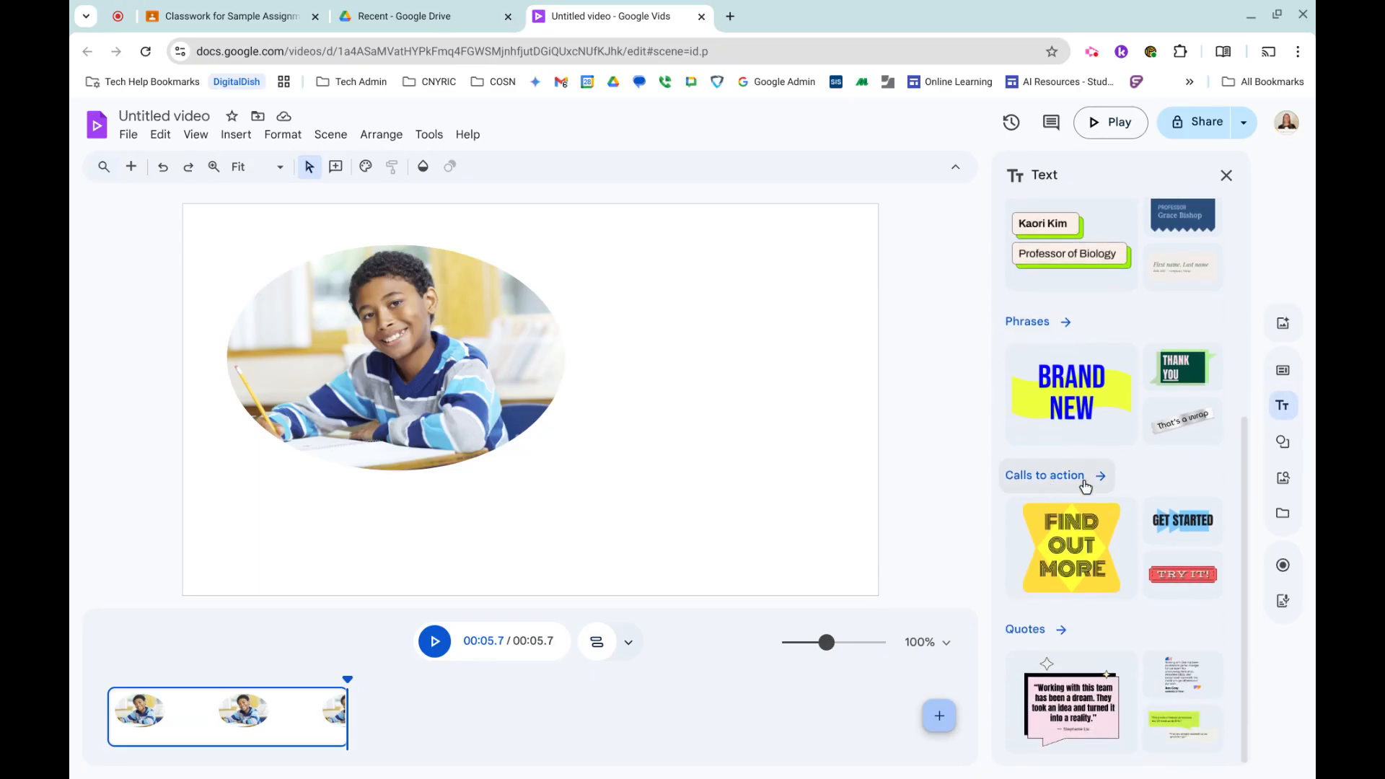
{"action": "left_click", "coordinate": [1051, 479]}
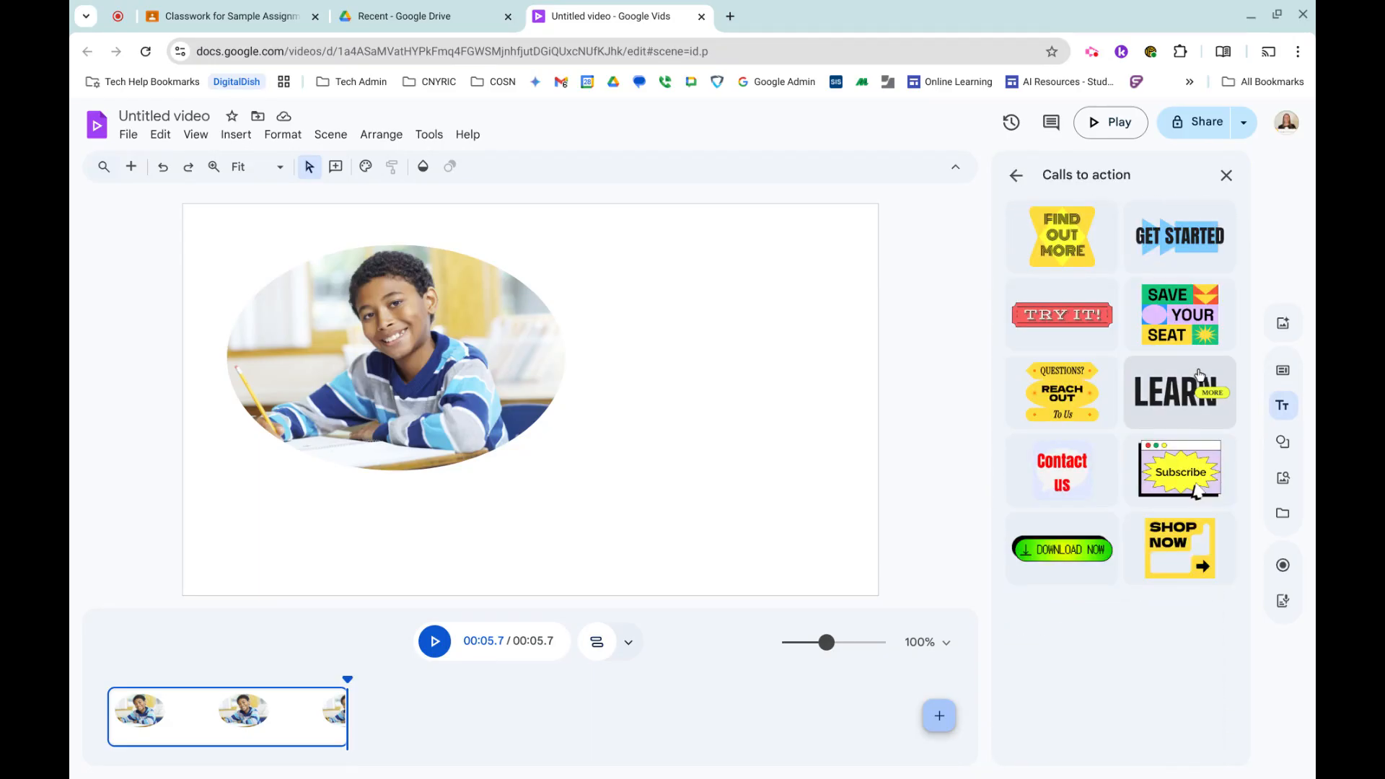
{"action": "left_click", "coordinate": [1186, 332]}
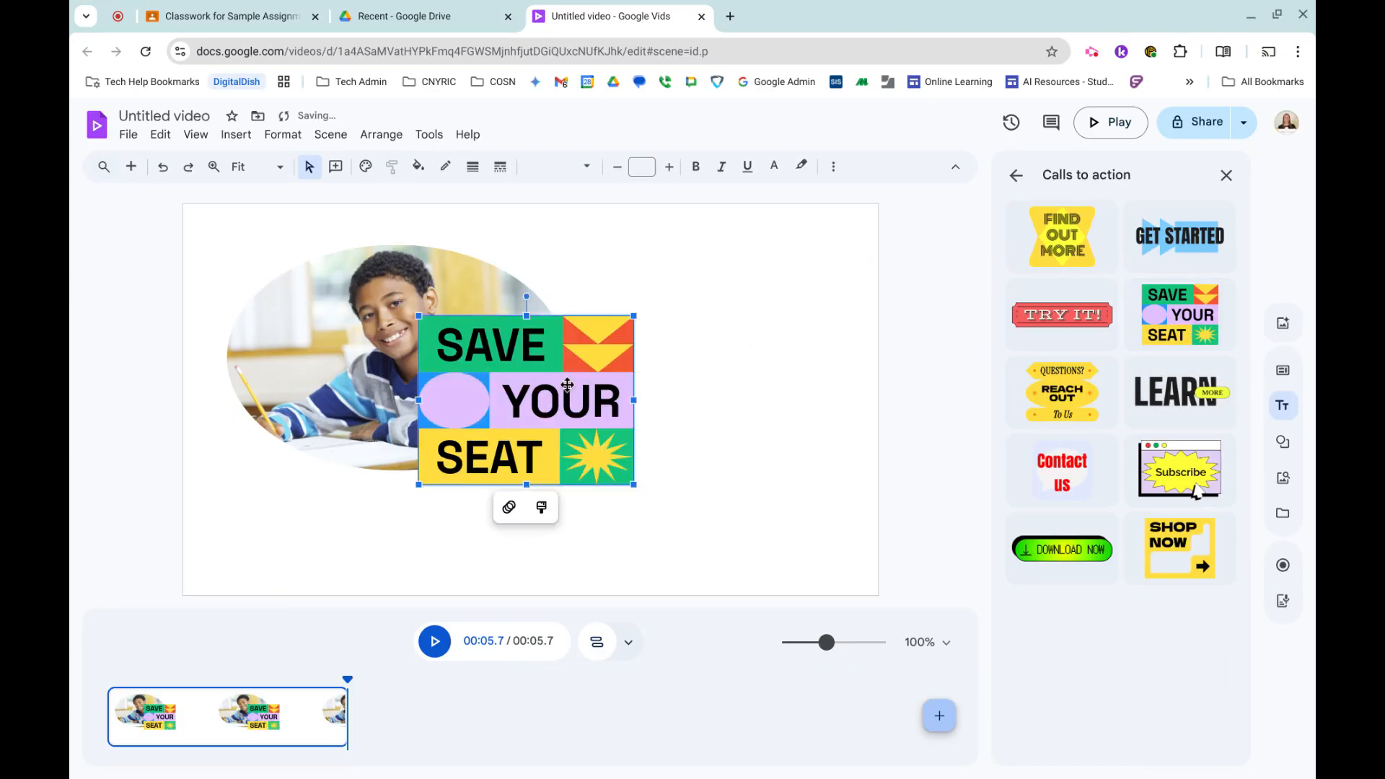
{"action": "left_click_drag", "start_coordinate": [566, 385], "coordinate": [678, 283]}
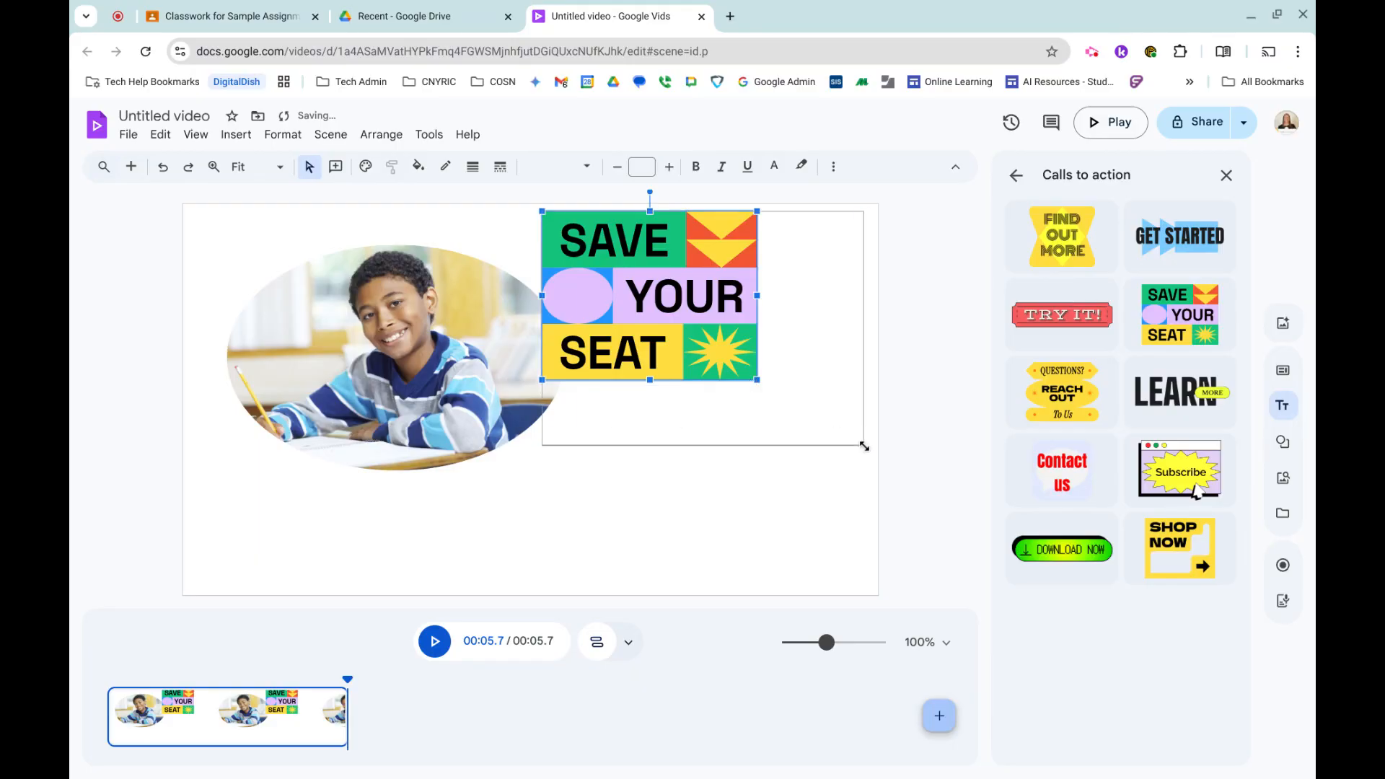